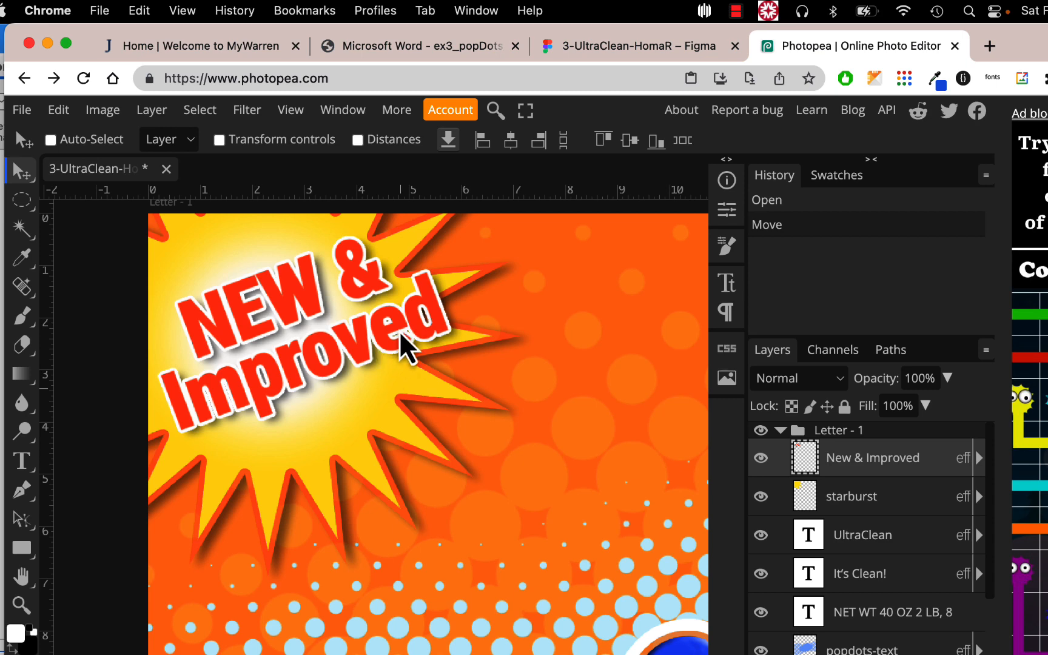
# Switch to the 3-UltraClean-HomaR file in Figma, at the badge on the Letter - 1 frame
pyautogui.click(631, 44)
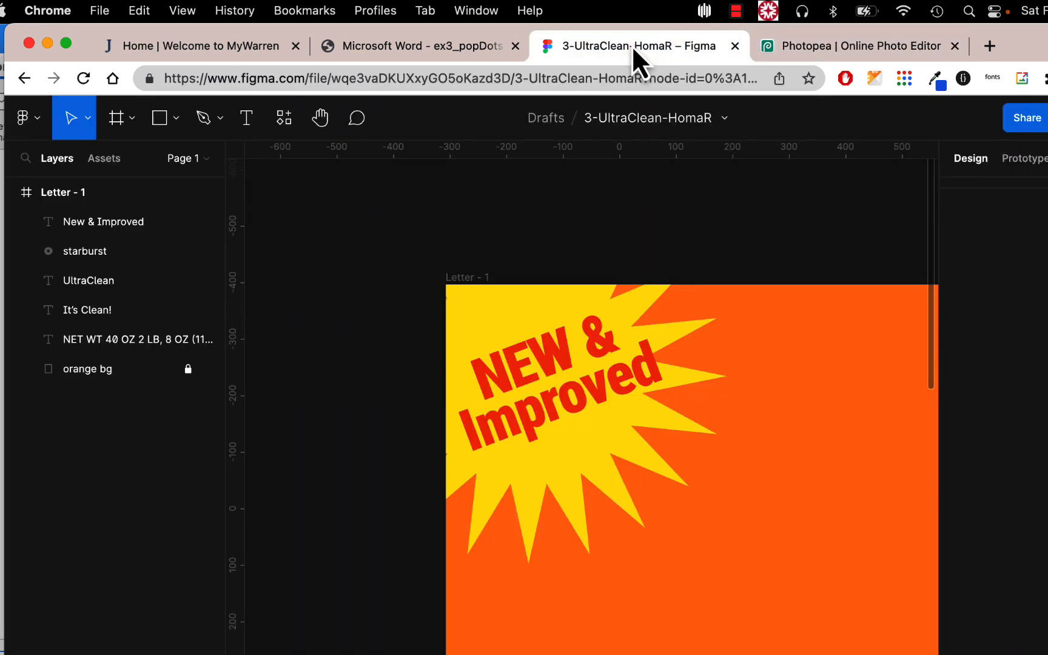
pyautogui.scroll(5, 597, 395)
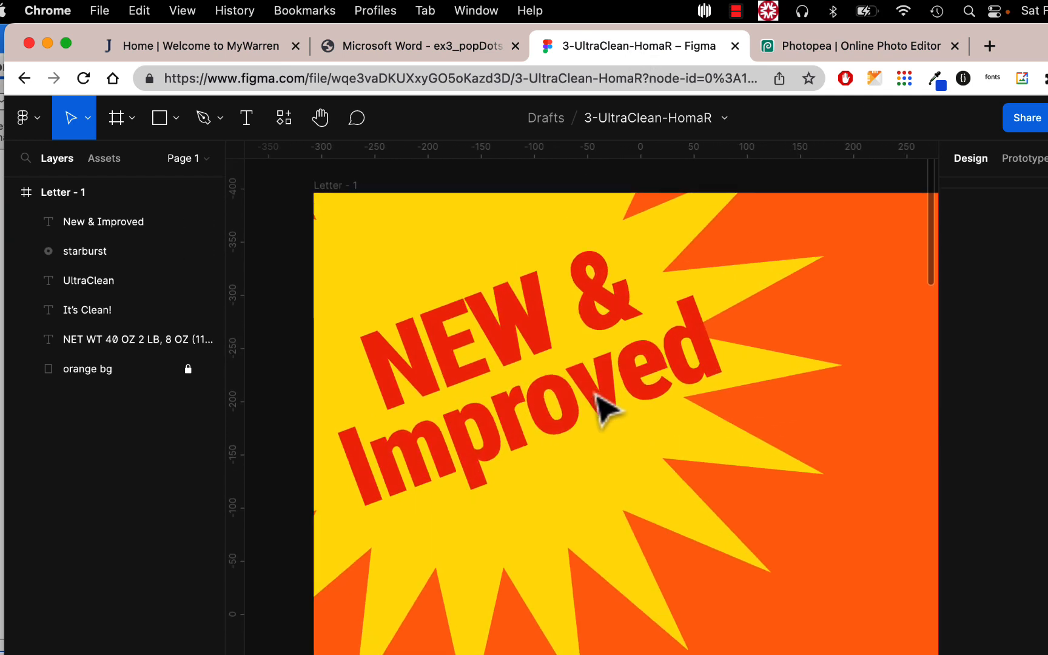
# Flatten the rotated New & Improved text with the built-in Flatten command
pyautogui.click(556, 355)
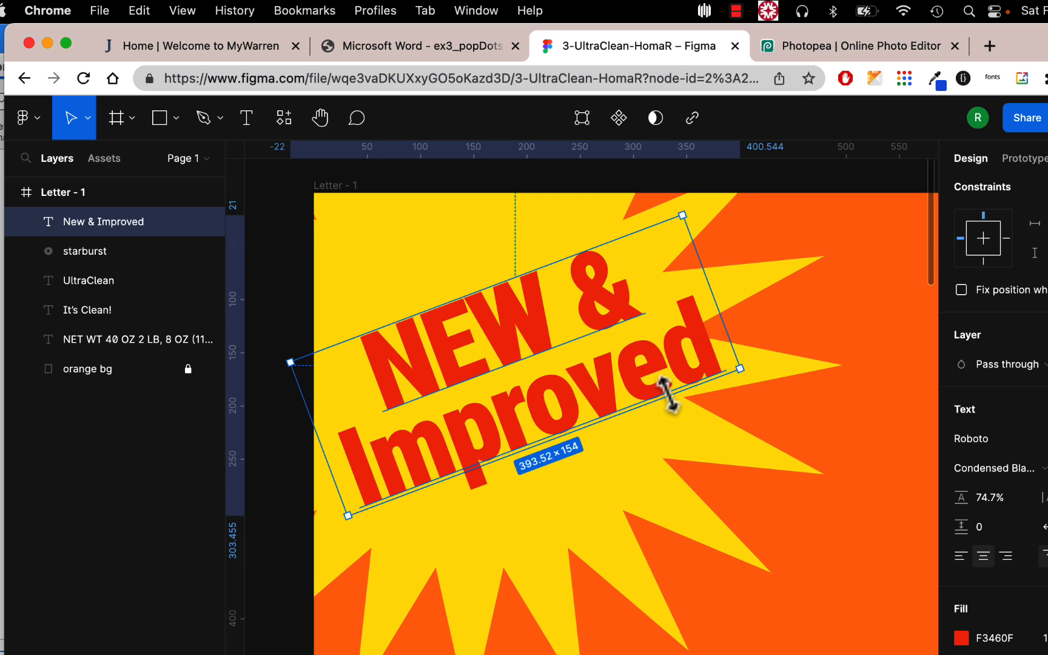
pyautogui.rightClick(541, 338)
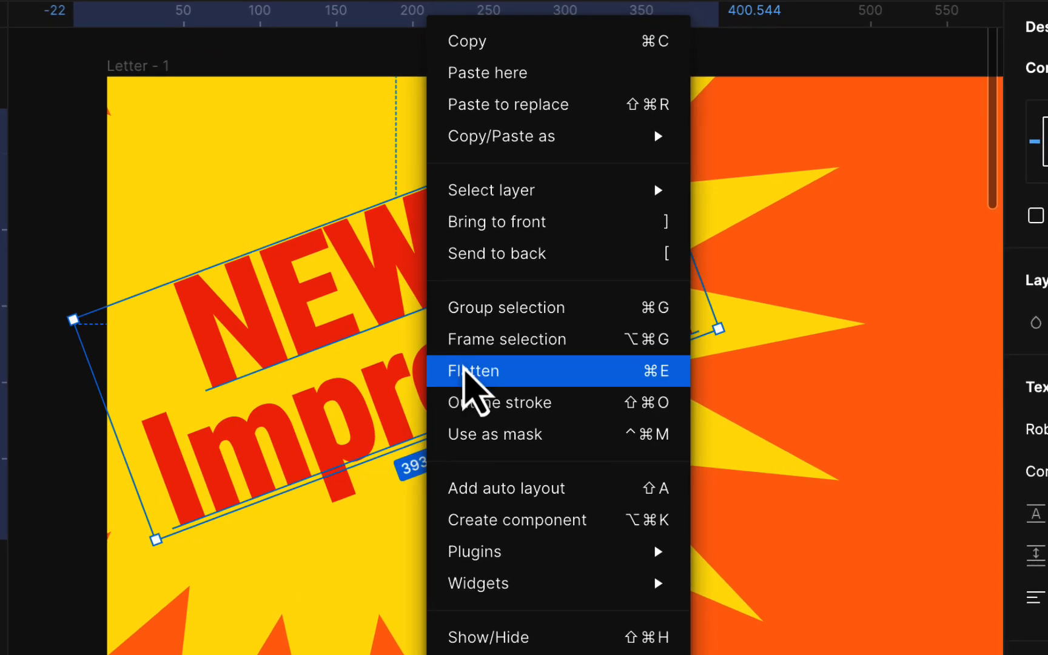
pyautogui.click(465, 371)
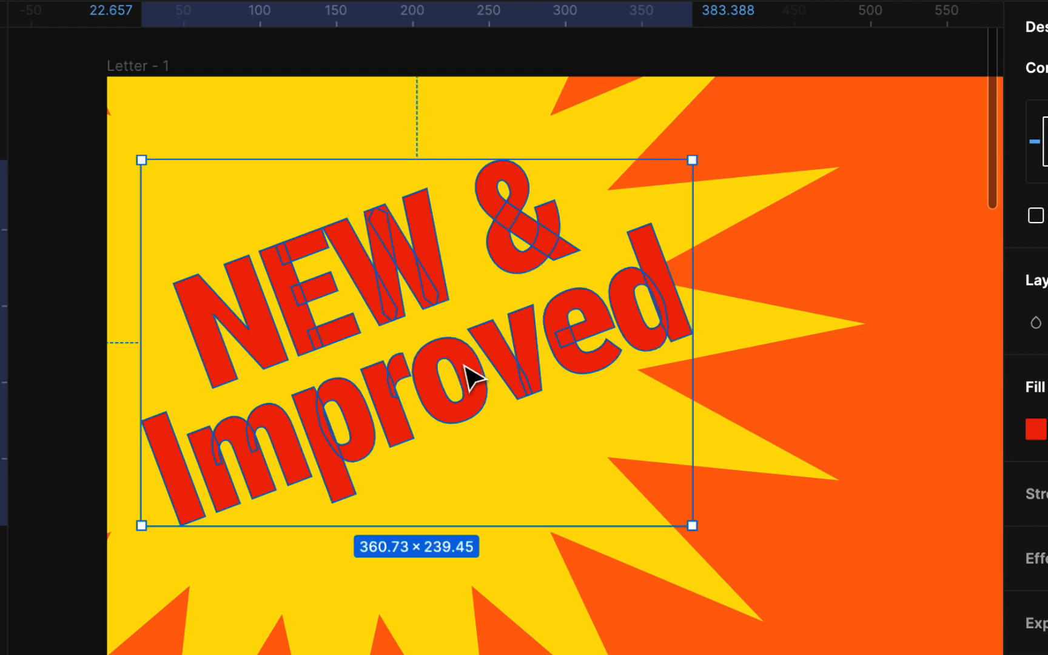
# Examine the outlines within the flattened New & Improved letters closely, and undo the flattening
pyautogui.scroll(2, 568, 292)
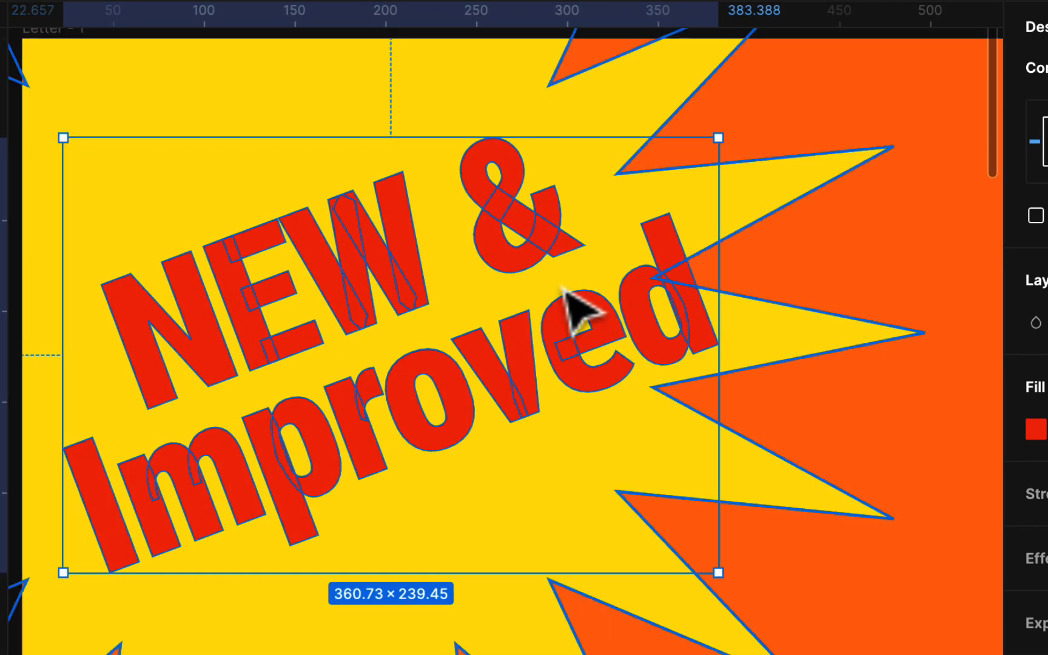
pyautogui.scroll(4, 567, 290)
pyautogui.scroll(1, 569, 292)
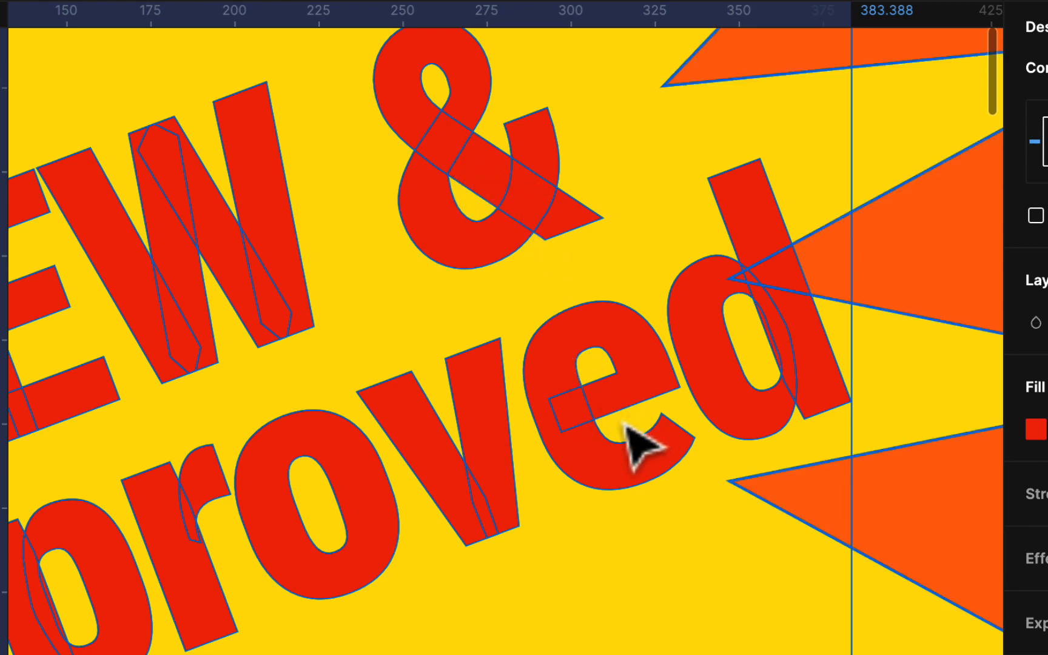
pyautogui.scroll(-4, 634, 439)
pyautogui.scroll(-1, 625, 427)
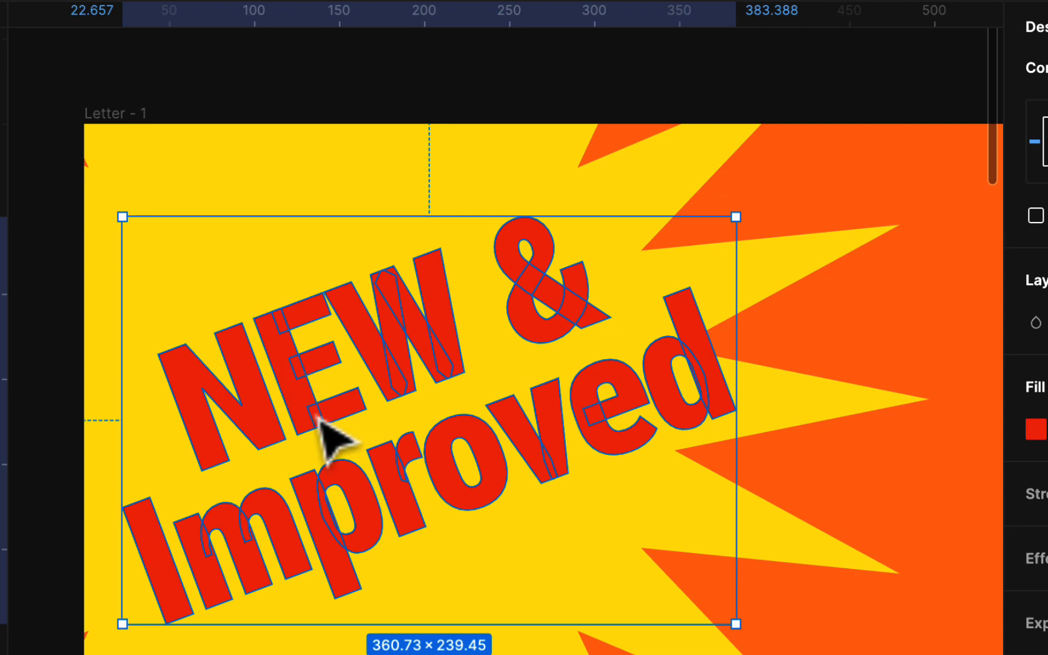
pyautogui.scroll(1, 325, 428)
pyautogui.scroll(2, 321, 419)
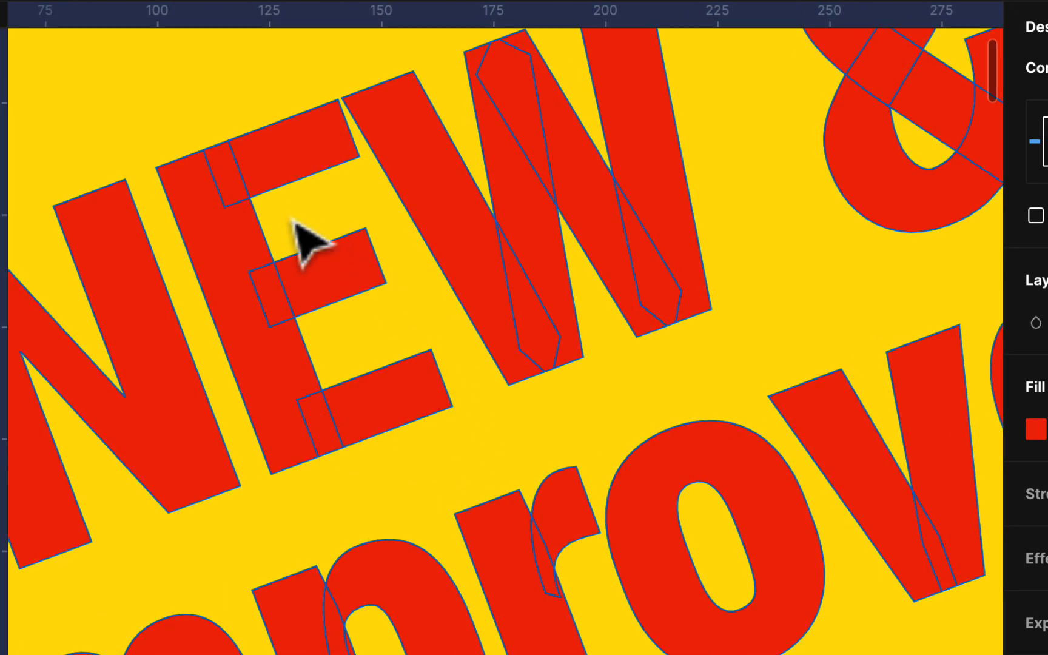
pyautogui.scroll(-2, 461, 406)
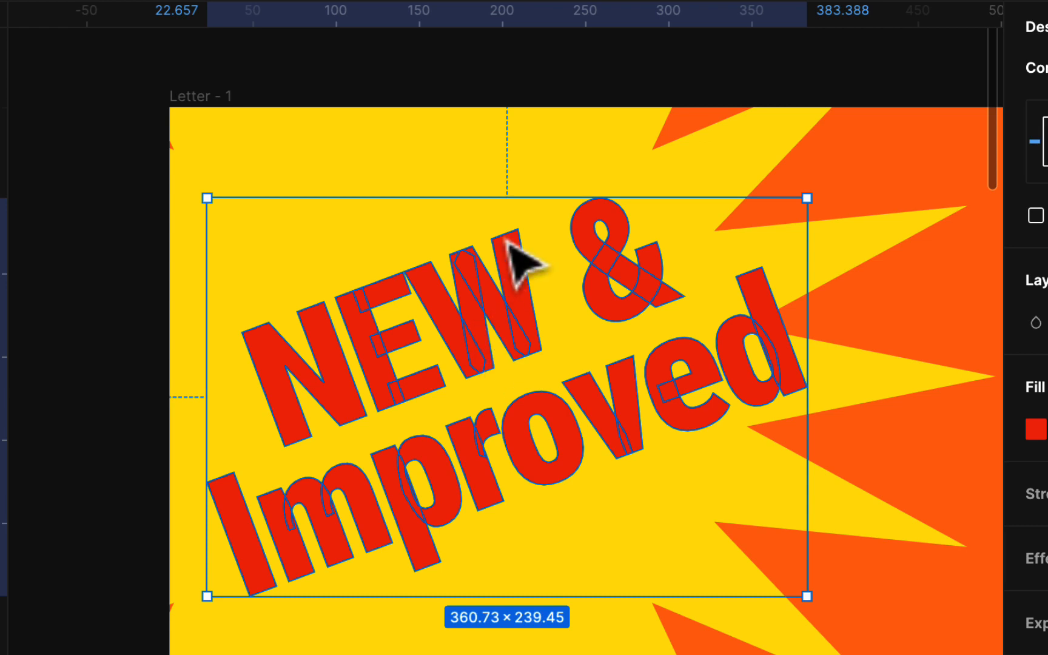
pyautogui.click(542, 350)
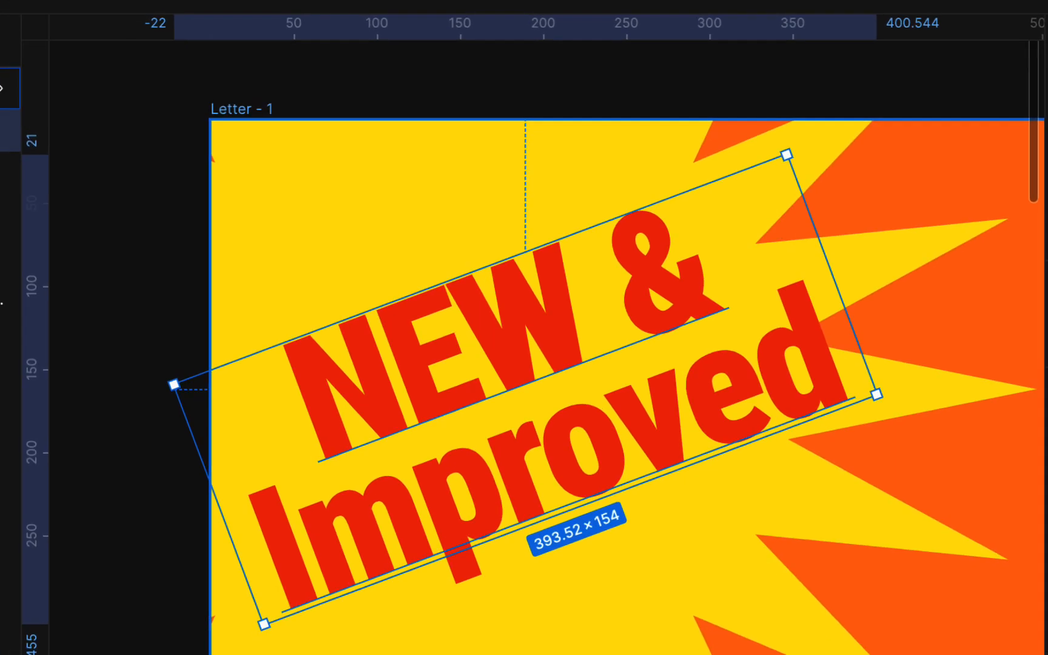
# Search all plugins for "really flatte", and clear and close the plugin search
pyautogui.click(72, 85)
pyautogui.moveTo(117, 286)
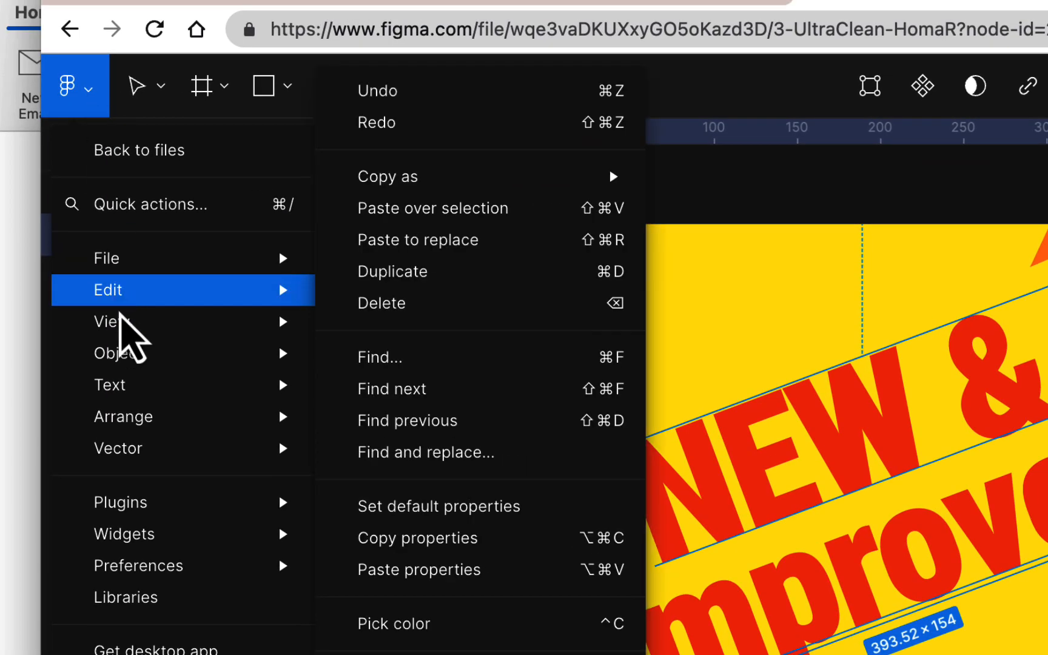
pyautogui.moveTo(129, 382)
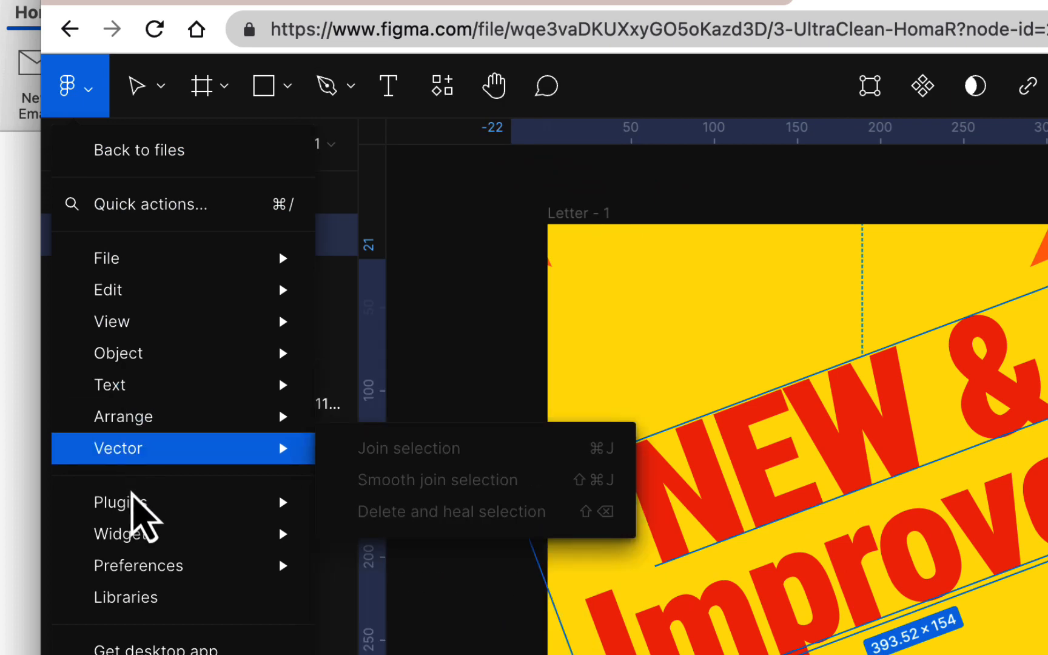
pyautogui.moveTo(134, 497)
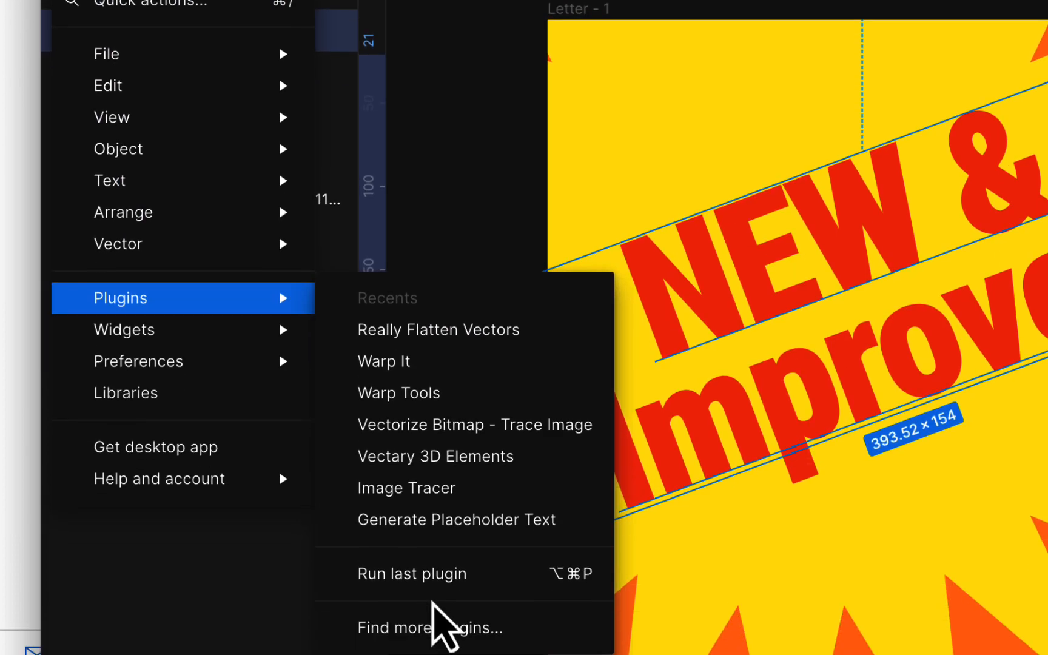
pyautogui.click(446, 595)
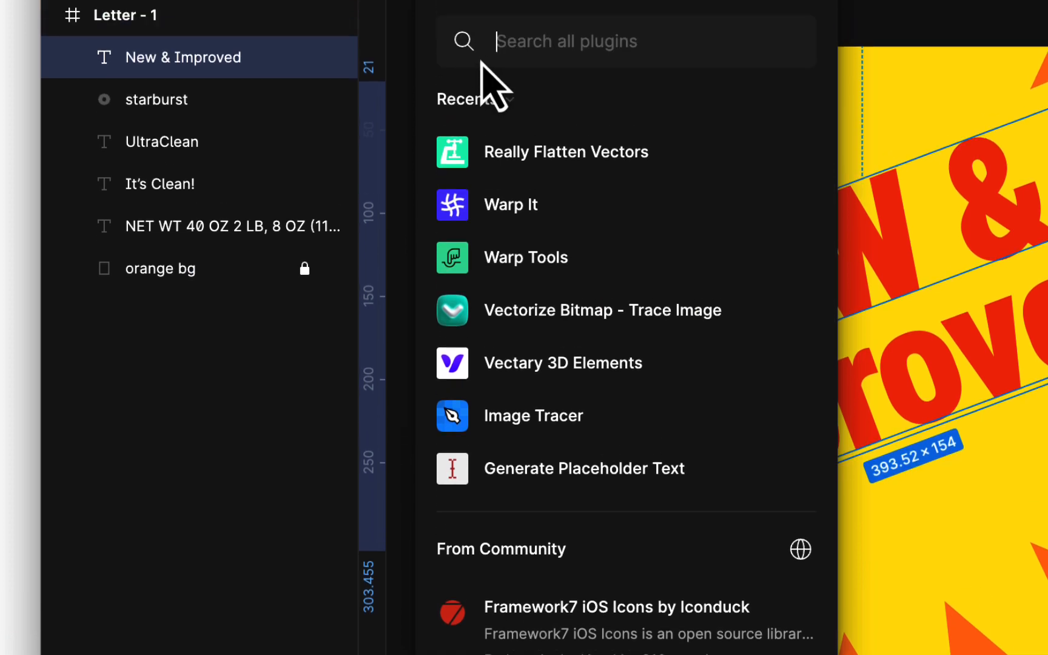
pyautogui.write('reall')
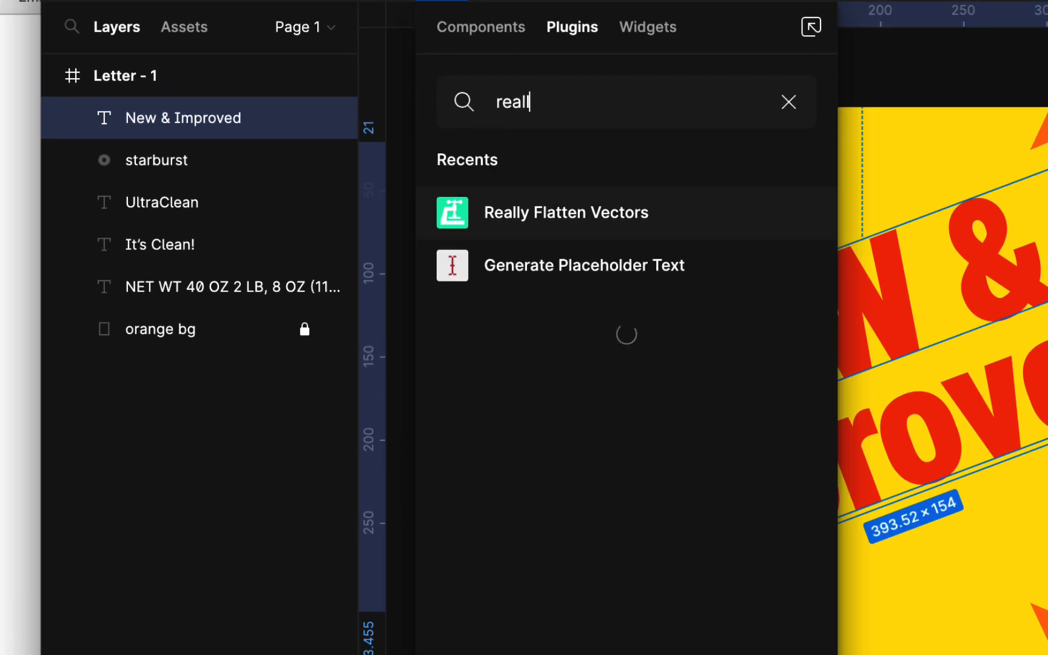
pyautogui.write('y fla')
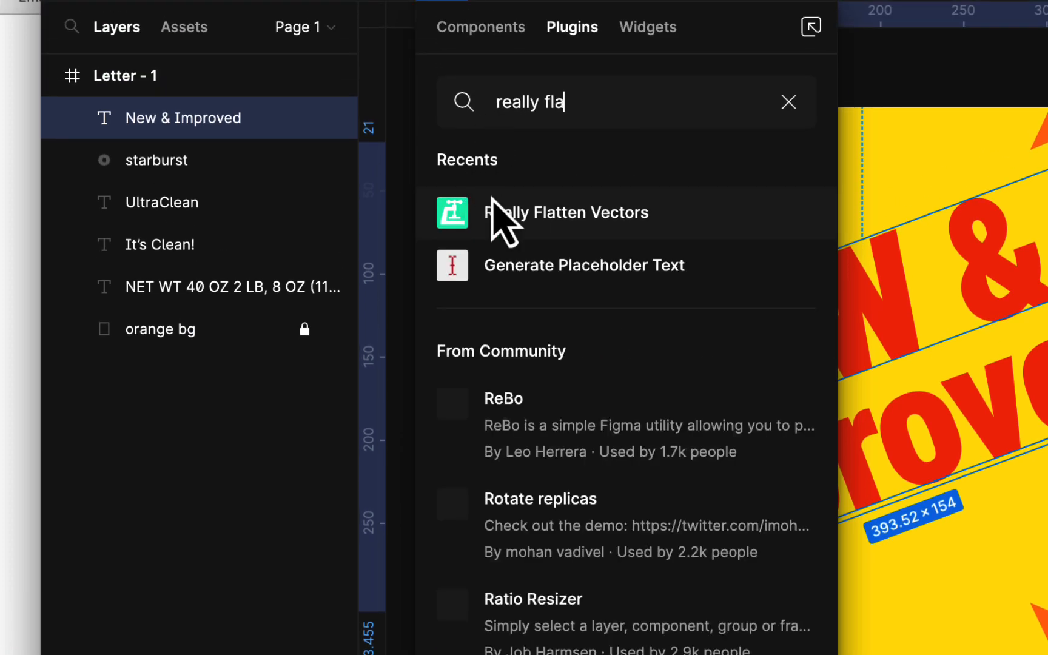
pyautogui.write('tte')
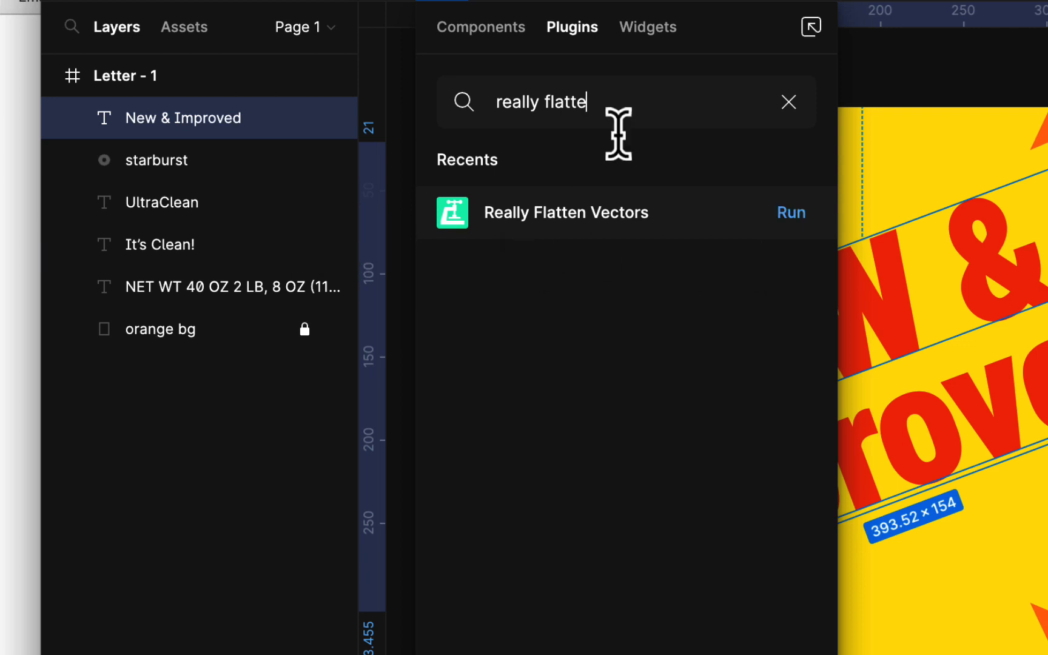
pyautogui.click(788, 101)
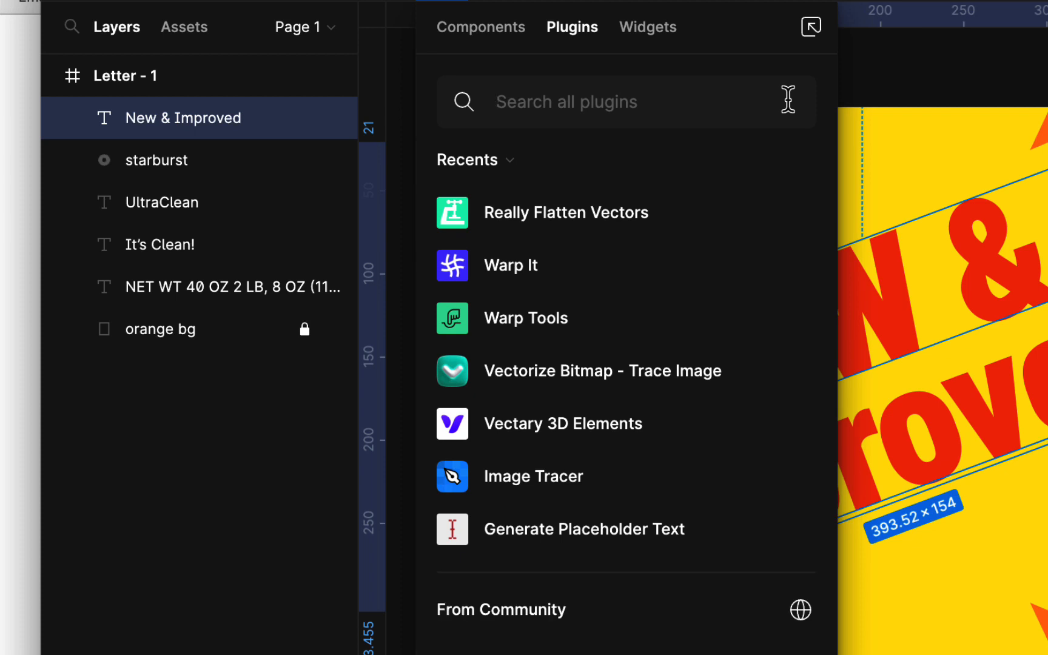
pyautogui.click(810, 27)
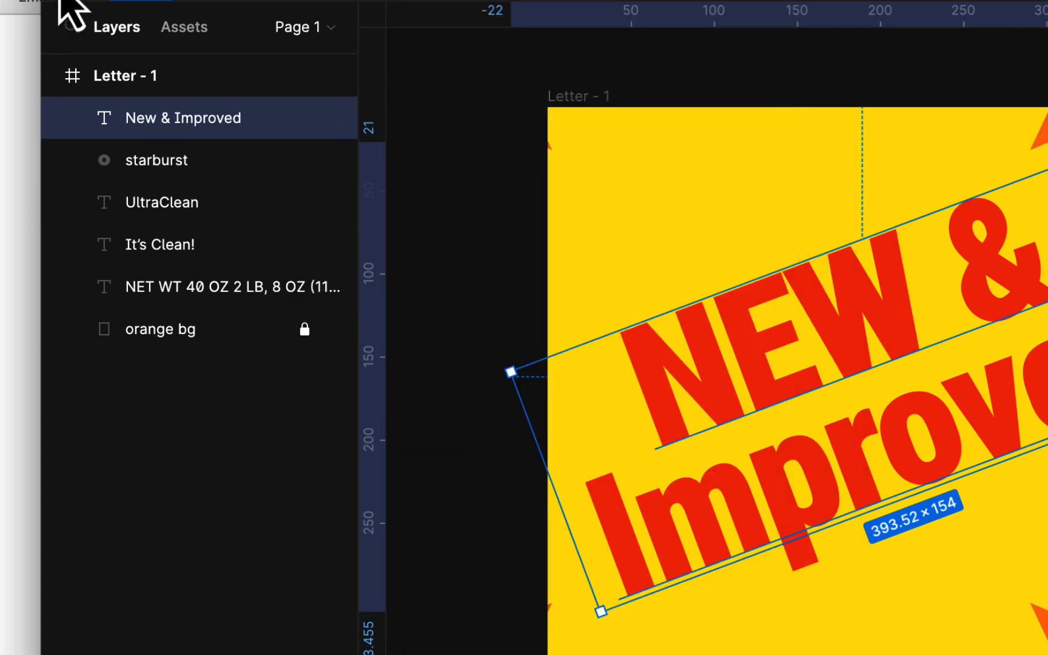
# Run the Really Flatten Vectors plugin on the New & Improved text and select the resulting vector
pyautogui.click(86, 3)
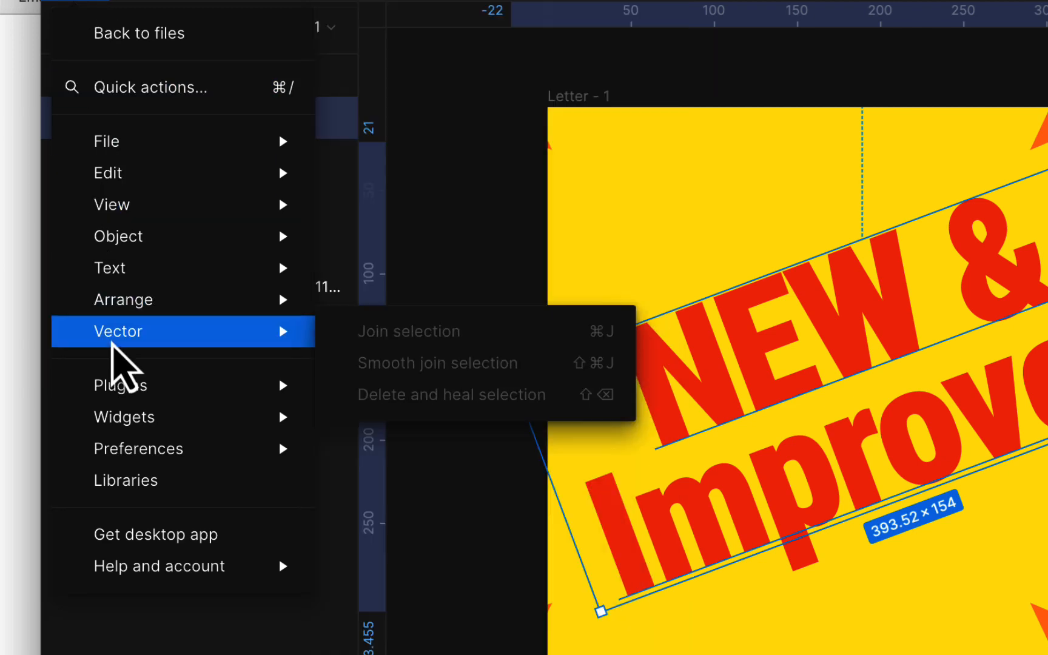
pyautogui.moveTo(97, 385)
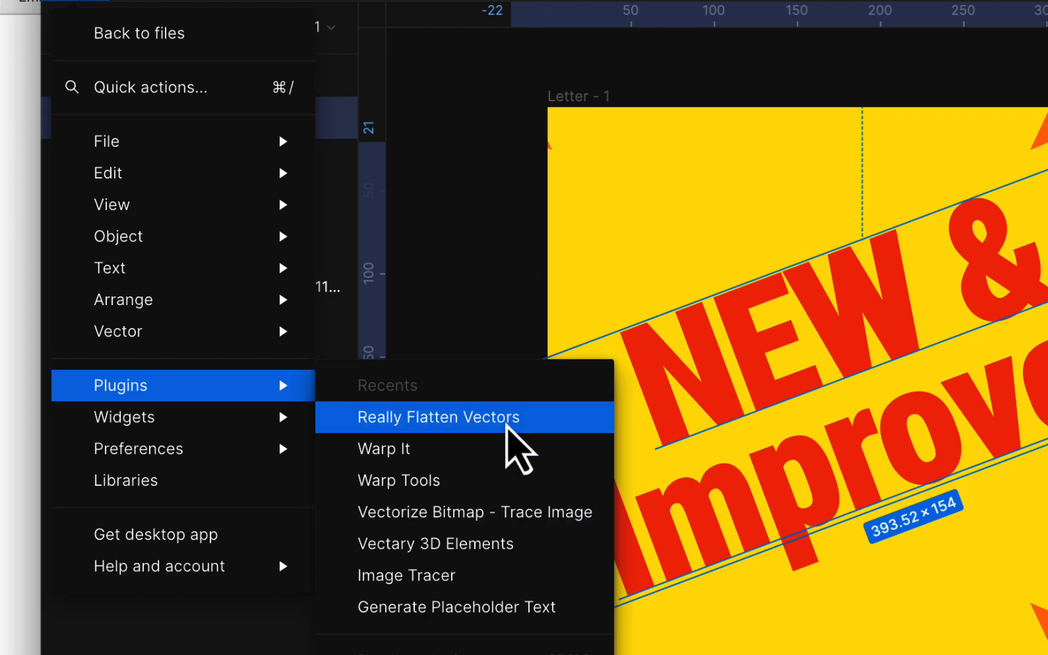
pyautogui.click(507, 423)
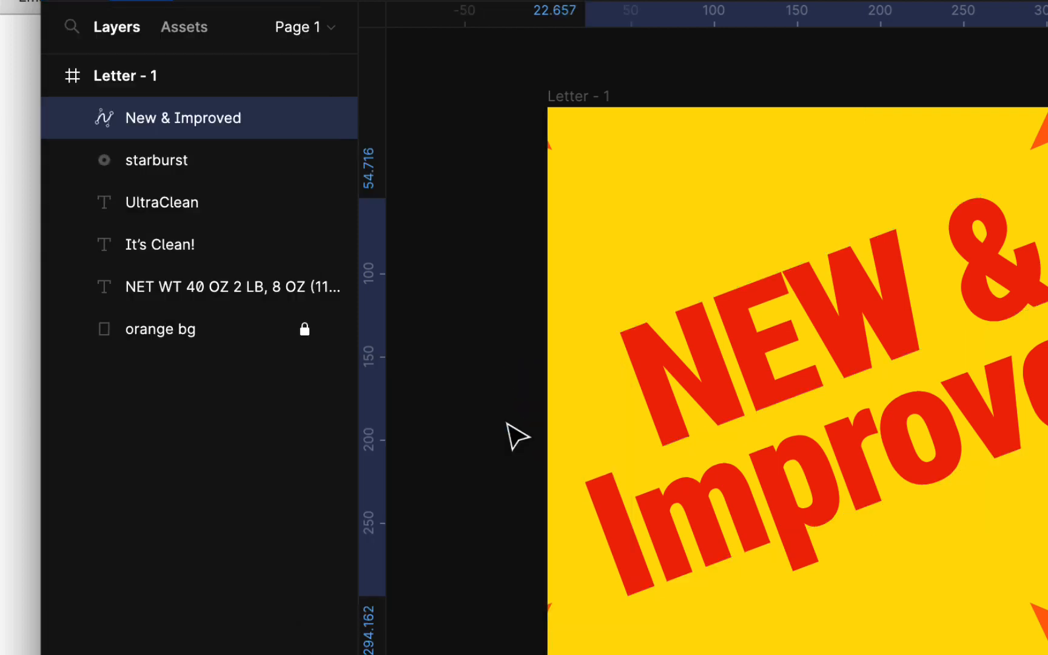
pyautogui.click(854, 382)
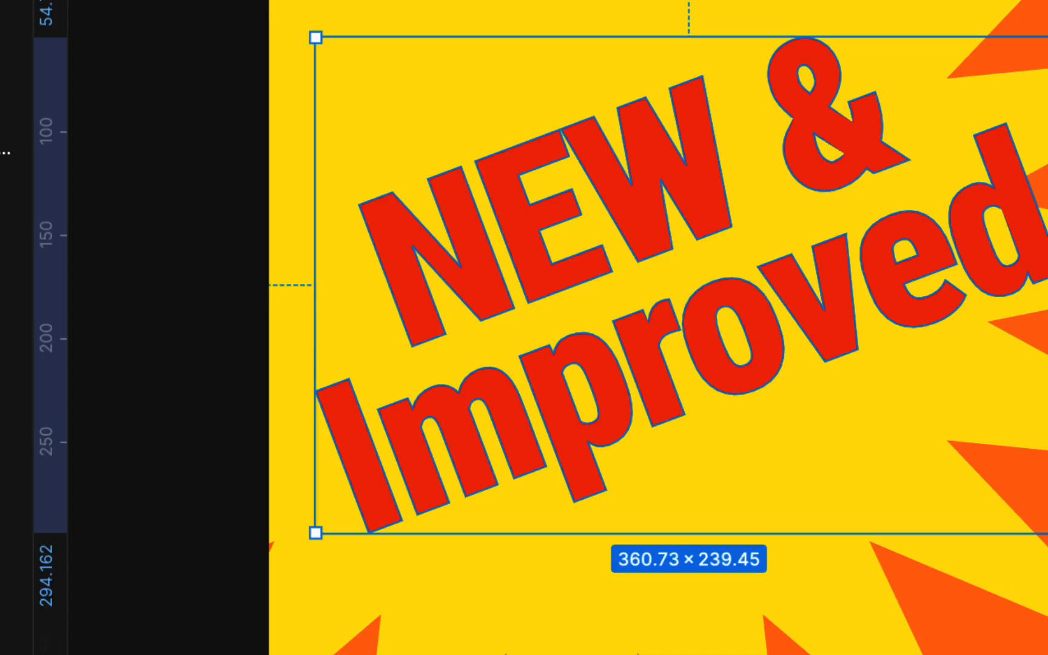
# Examine how the flattened New & Improved lettering sits in the whole UltraClean layout
pyautogui.press('super+minus')
pyautogui.press('super+minus')
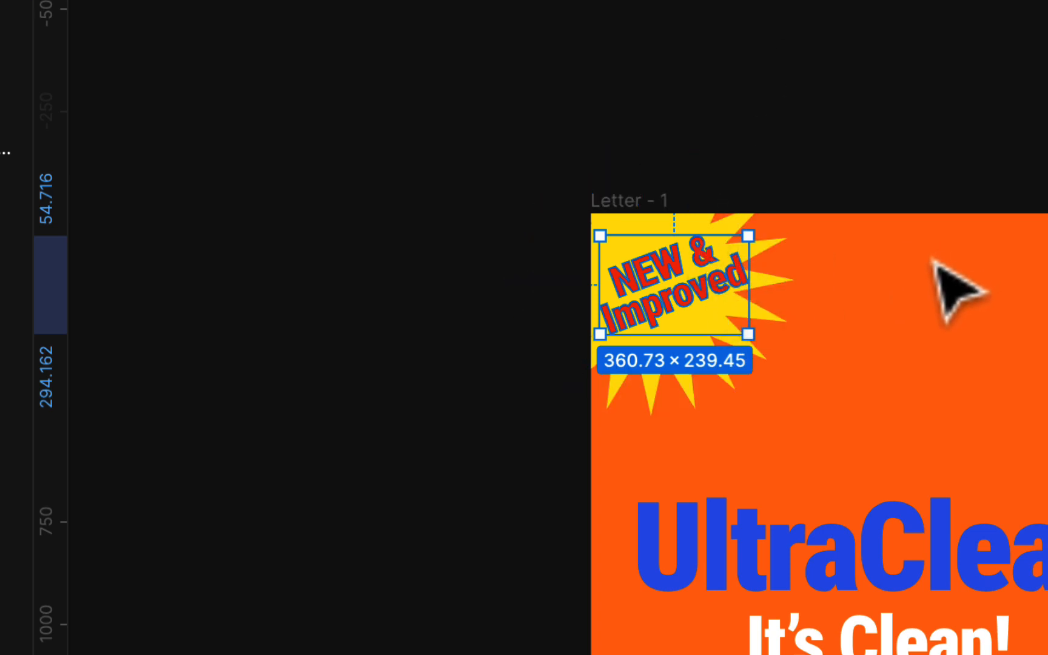
pyautogui.scroll(3, 761, 291)
pyautogui.hscroll(-2, 761, 291)
pyautogui.scroll(-7, 761, 291)
pyautogui.hscroll(6, 762, 291)
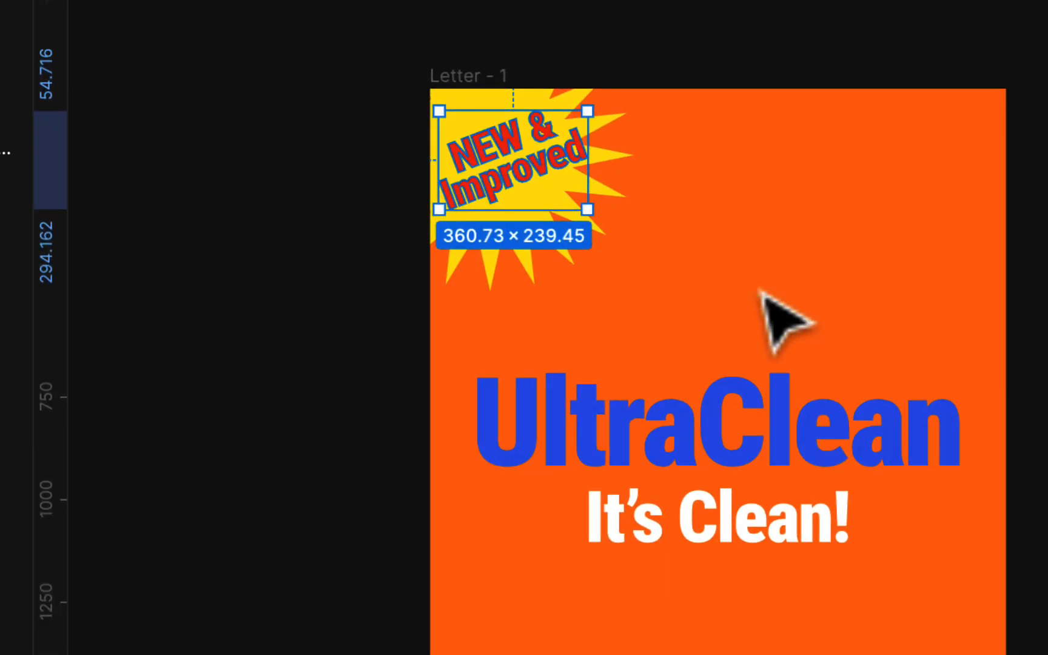
pyautogui.scroll(-2, 714, 221)
pyautogui.hscroll(2, 714, 221)
pyautogui.scroll(-1, 714, 221)
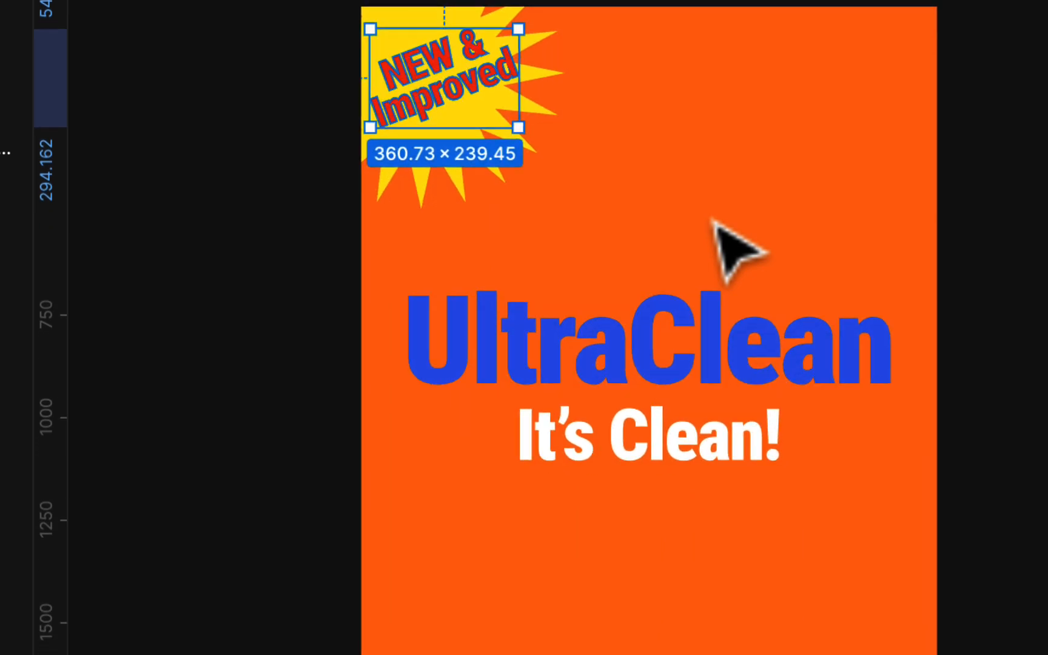
pyautogui.scroll(3, 555, 103)
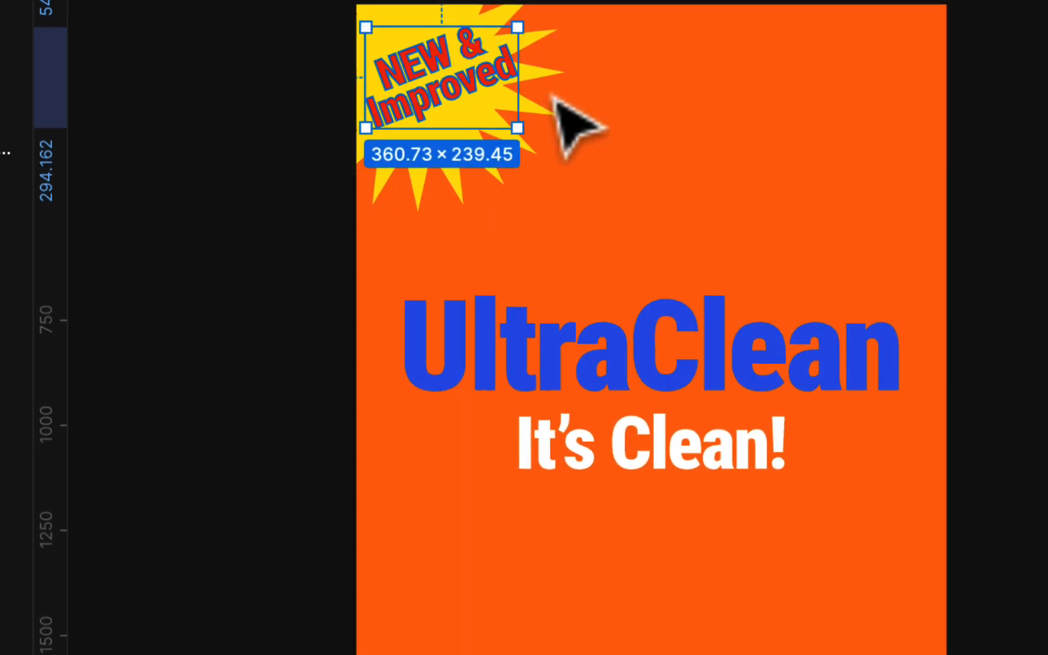
pyautogui.scroll(3, 554, 100)
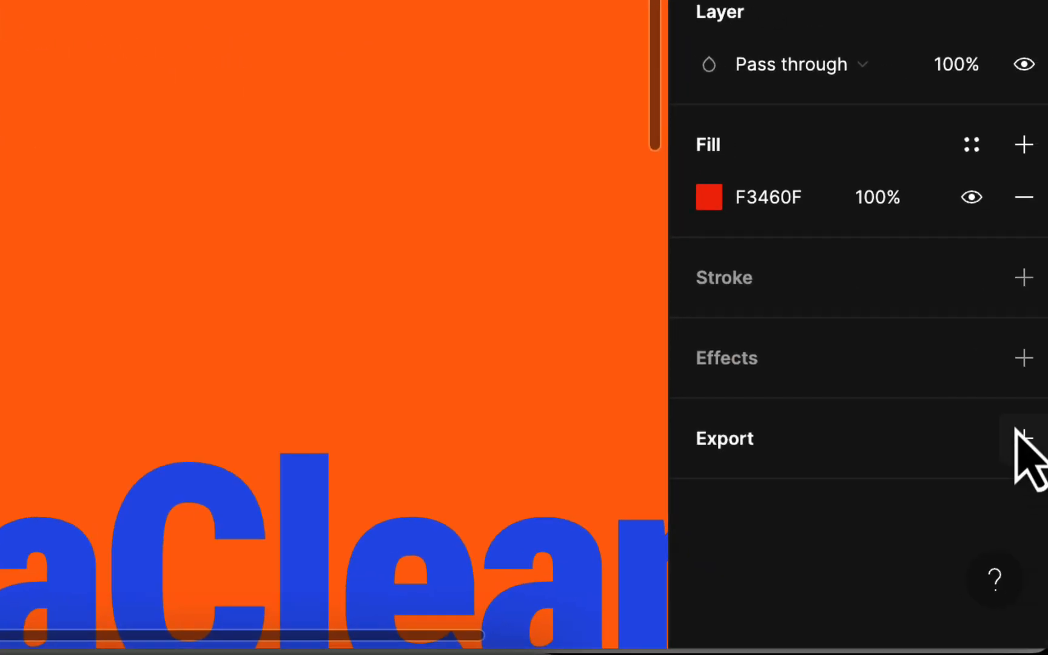
# Add an SVG export setting to the New & Improved vector and check its additional export options
pyautogui.click(1022, 436)
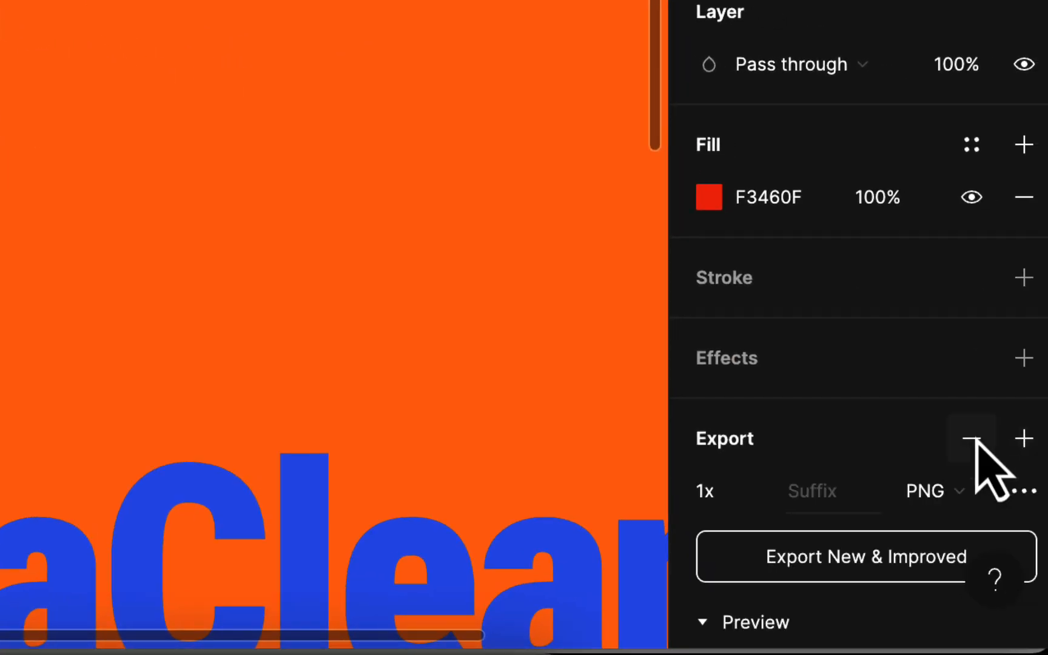
pyautogui.scroll(-5, 889, 444)
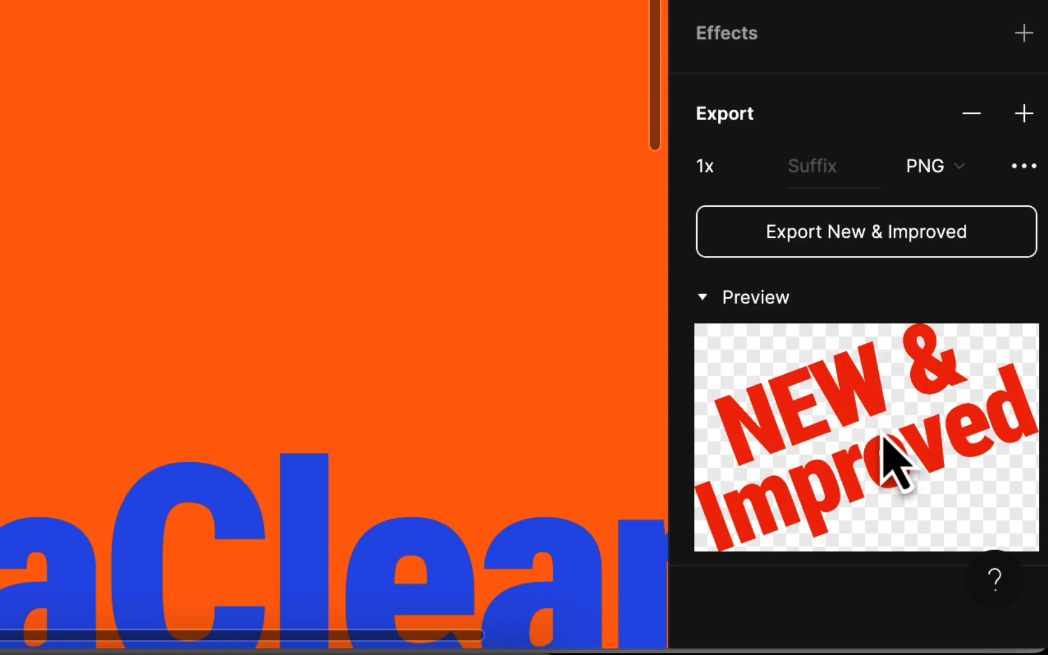
pyautogui.click(965, 171)
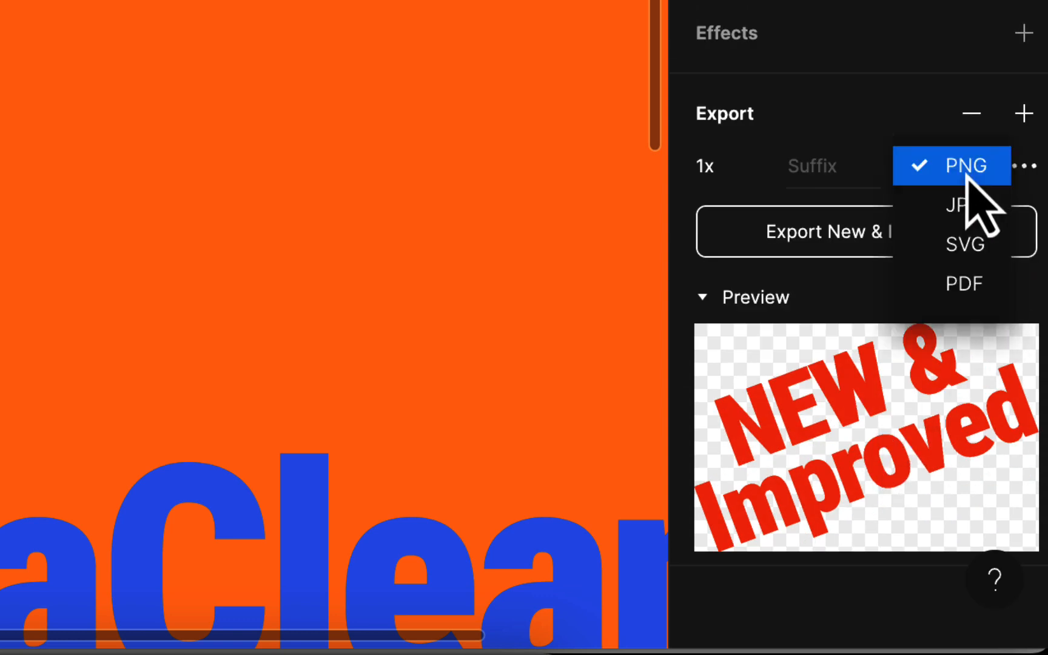
pyautogui.click(979, 247)
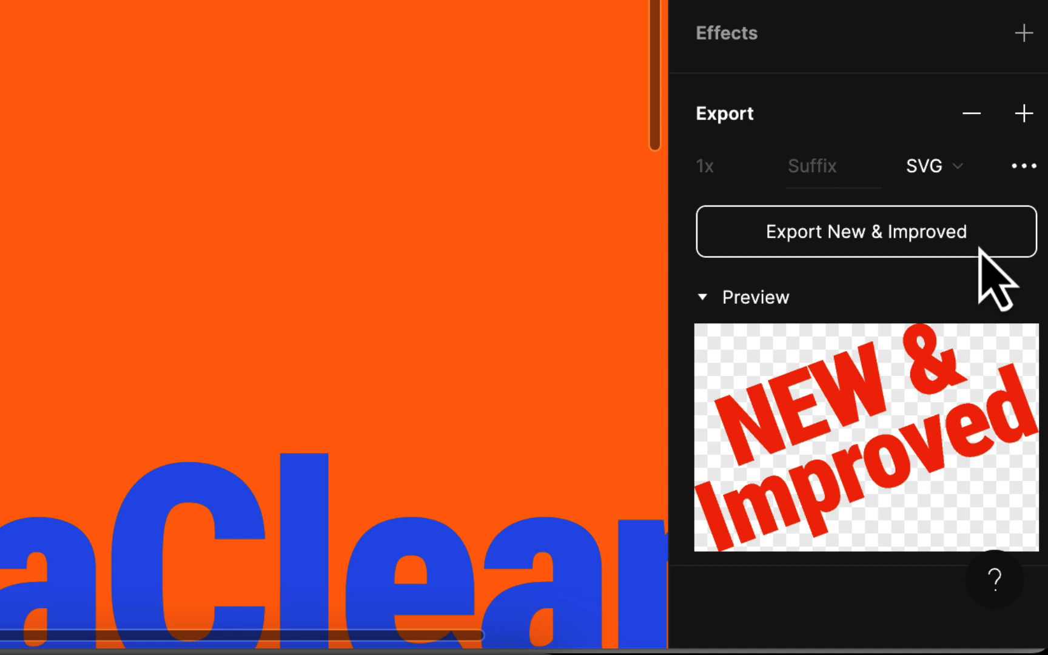
pyautogui.click(1024, 166)
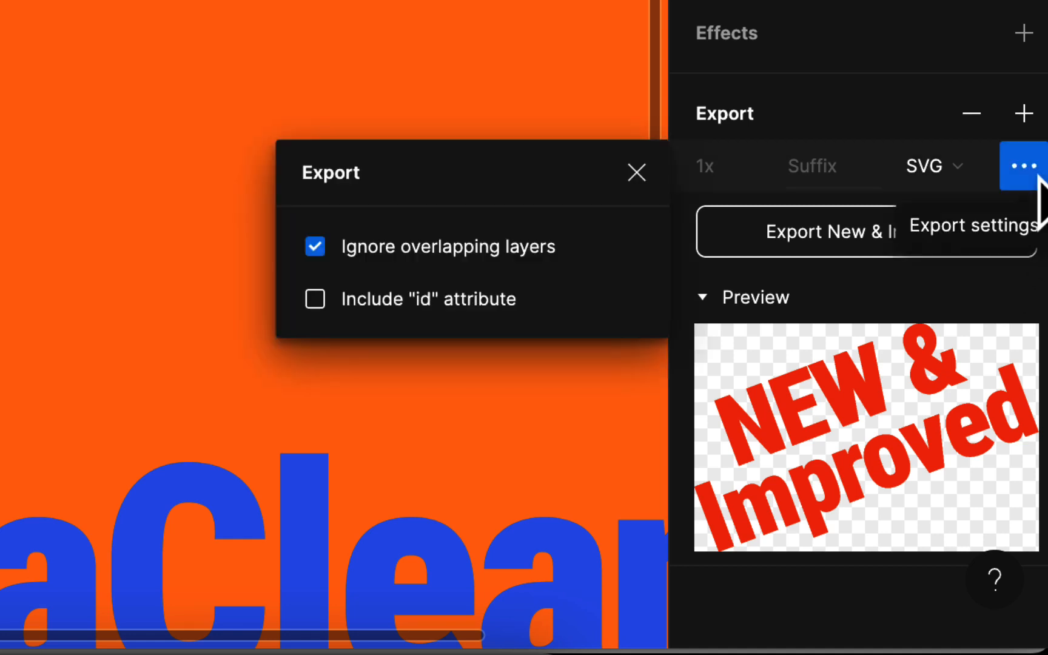
pyautogui.click(1038, 176)
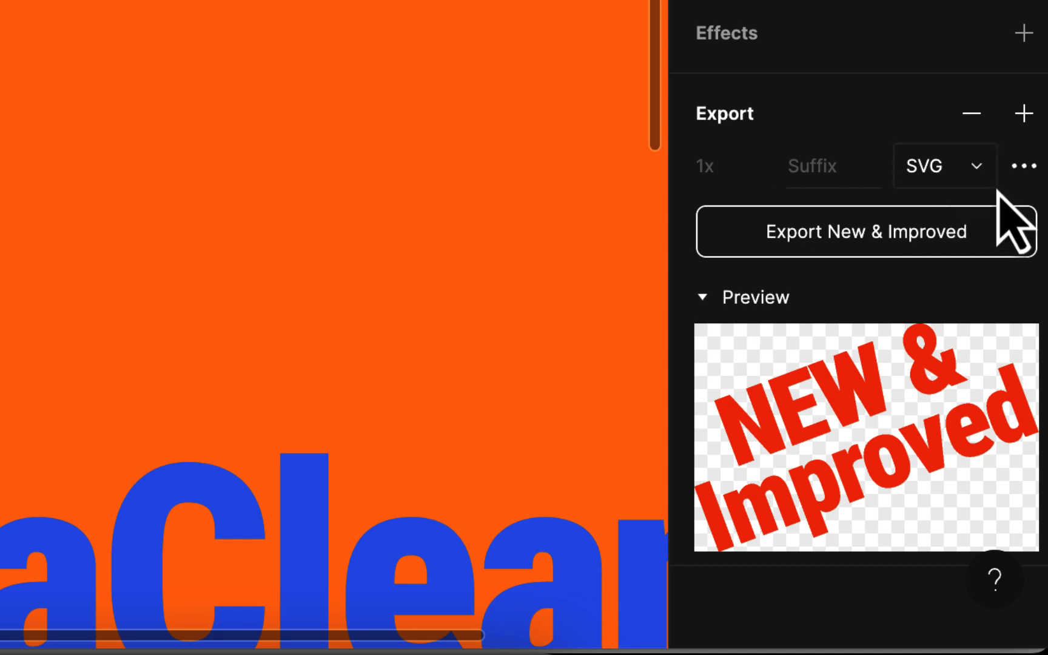
# Export the New & Improved vector as SVG and find New & Improved.svg in the Downloads folder in Finder
pyautogui.click(1025, 167)
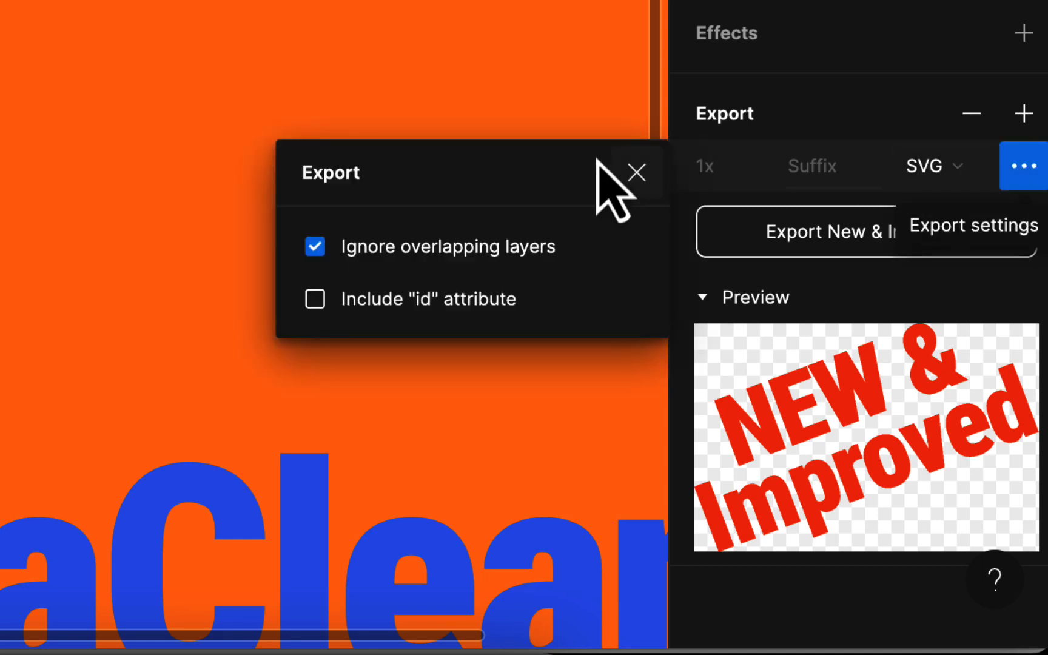
pyautogui.click(943, 229)
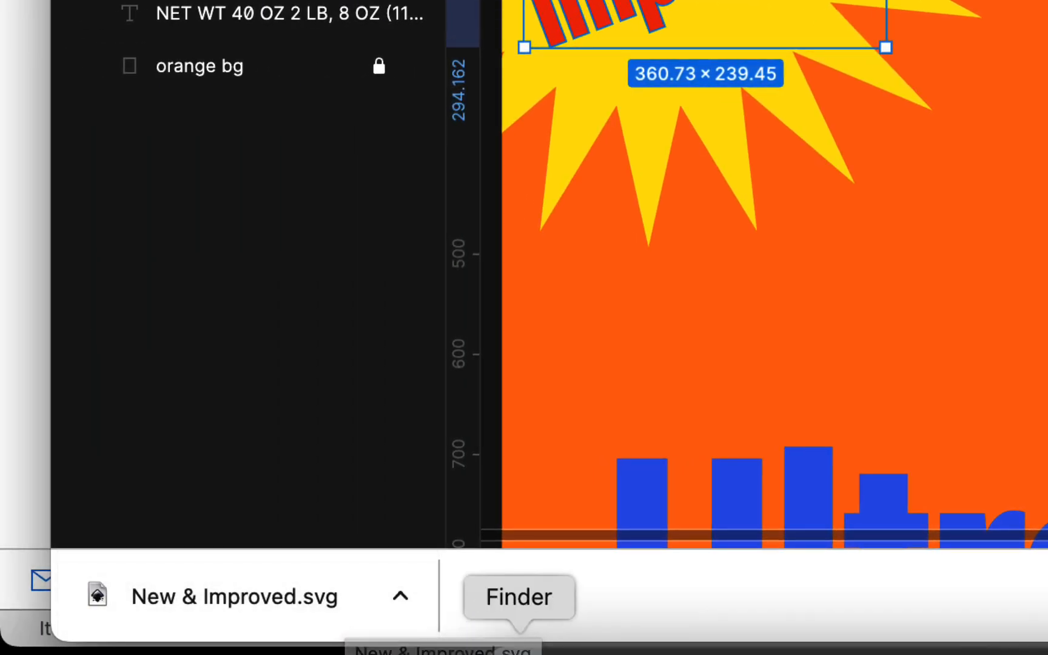
pyautogui.click(520, 654)
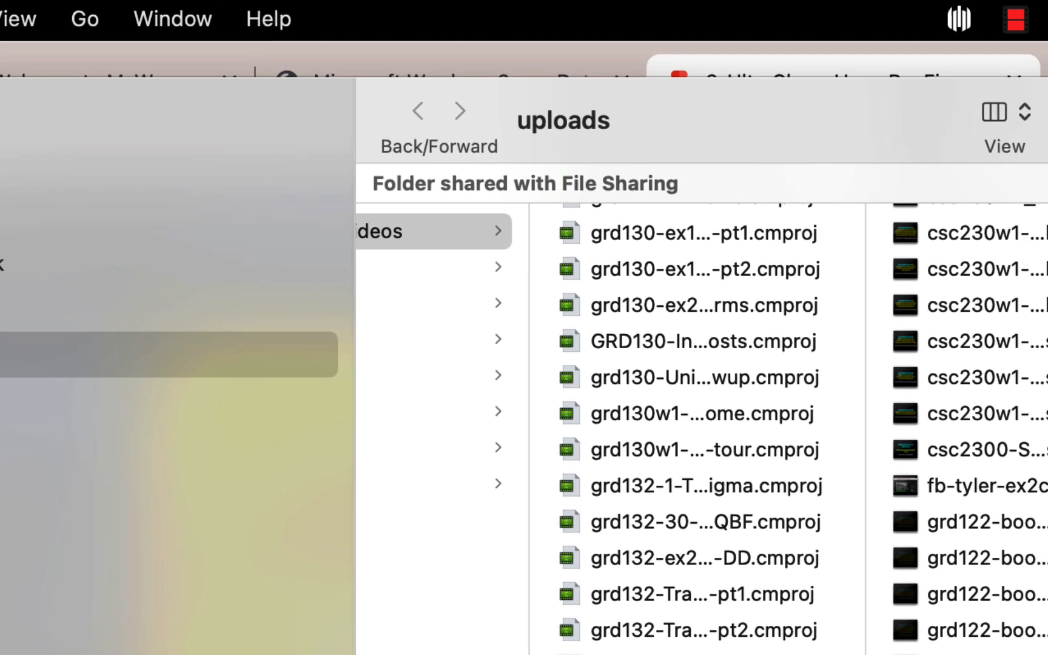
pyautogui.click(2, 597)
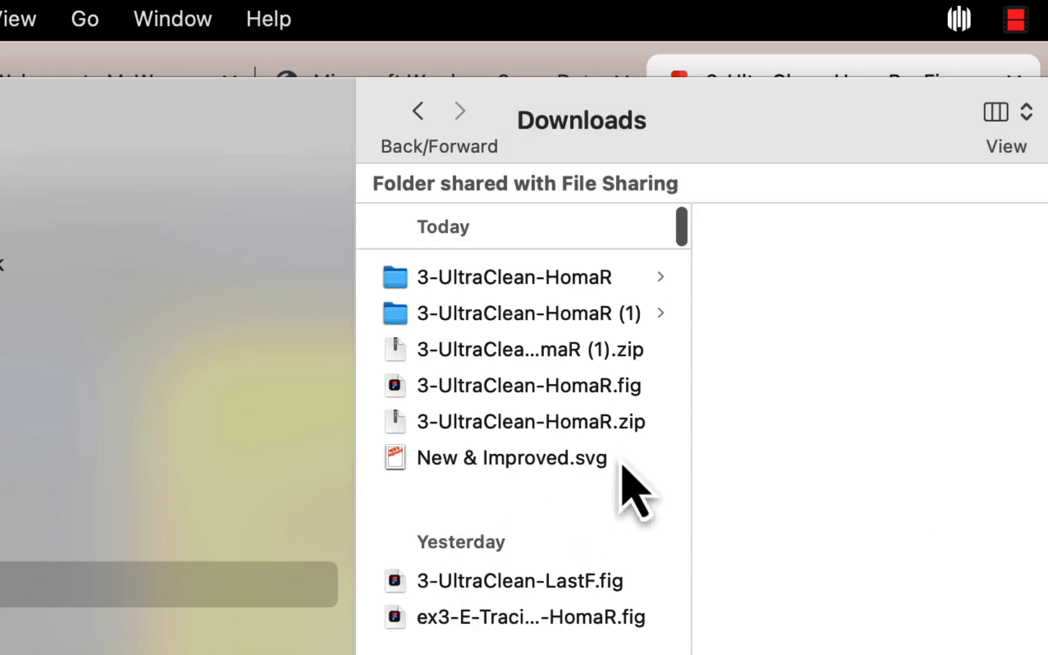
# Switch to Photopea and place New & Improved.svg from the Downloads folder into the open UltraClean document
pyautogui.press('super+Tab')
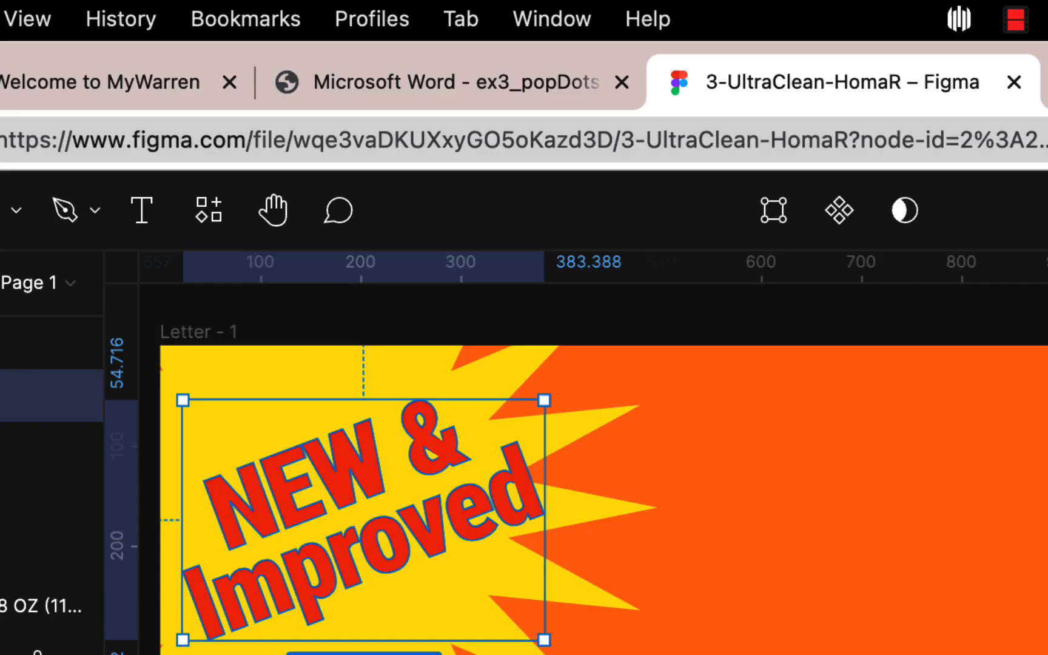
pyautogui.click(1047, 82)
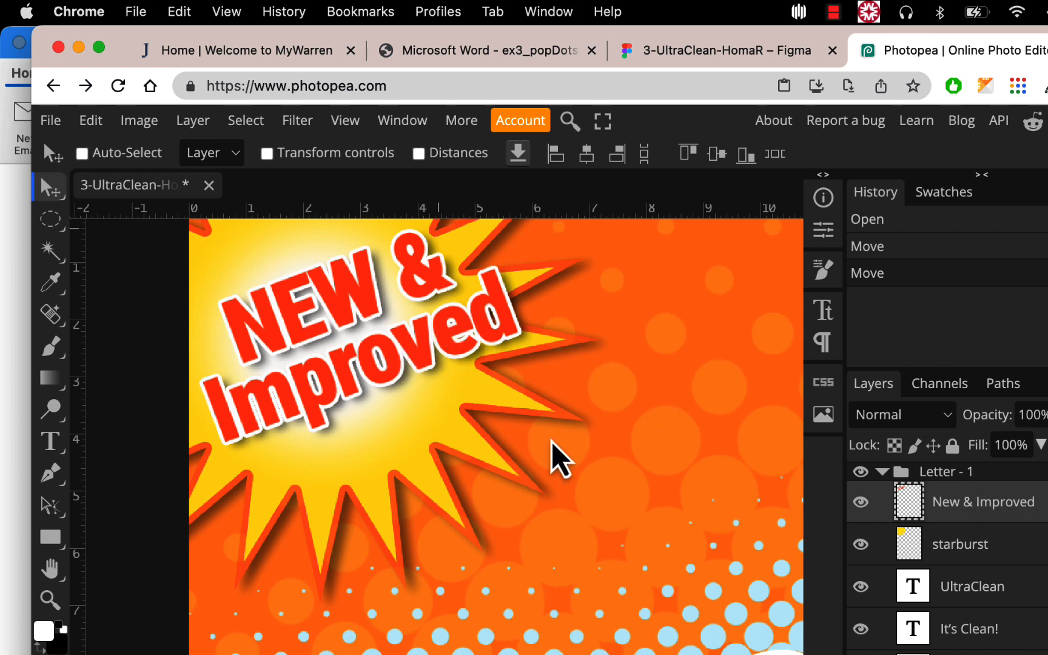
pyautogui.press('super+minus')
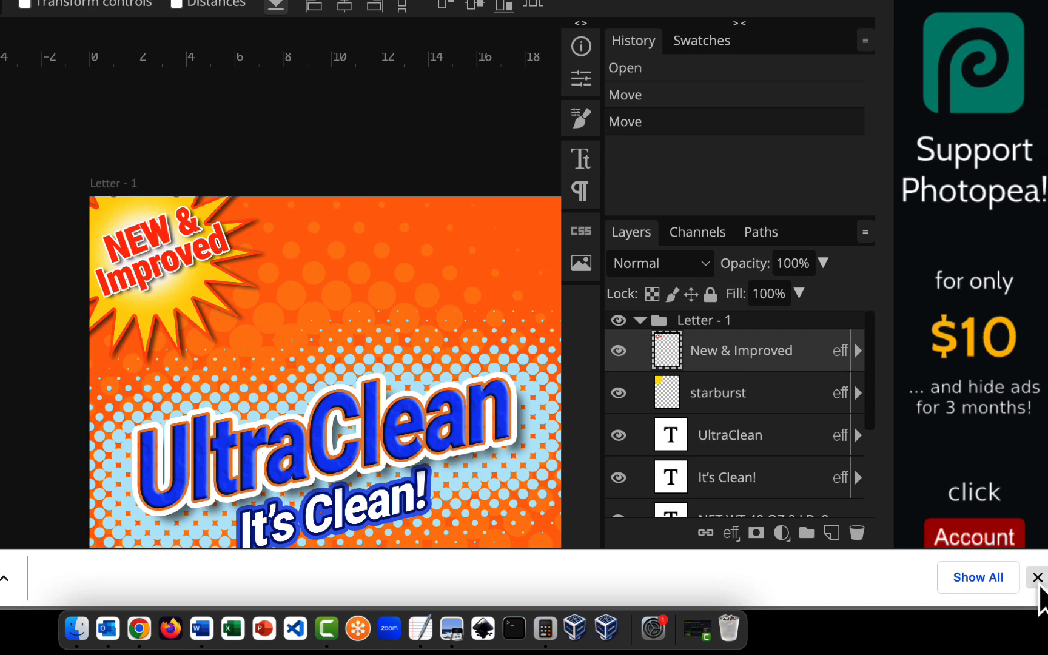
pyautogui.click(1035, 576)
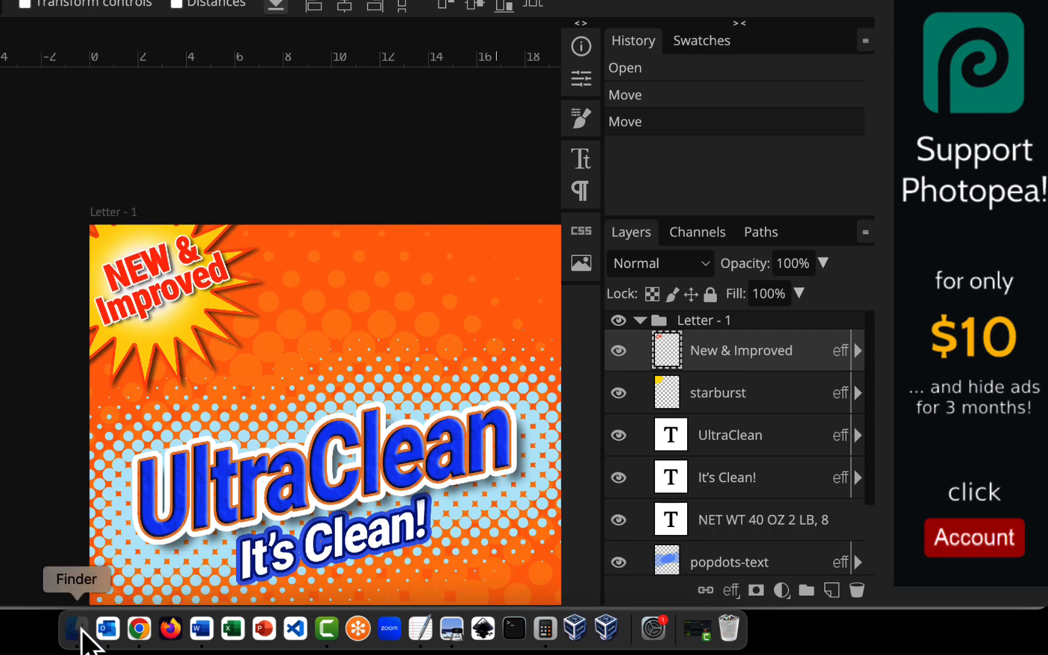
pyautogui.click(83, 633)
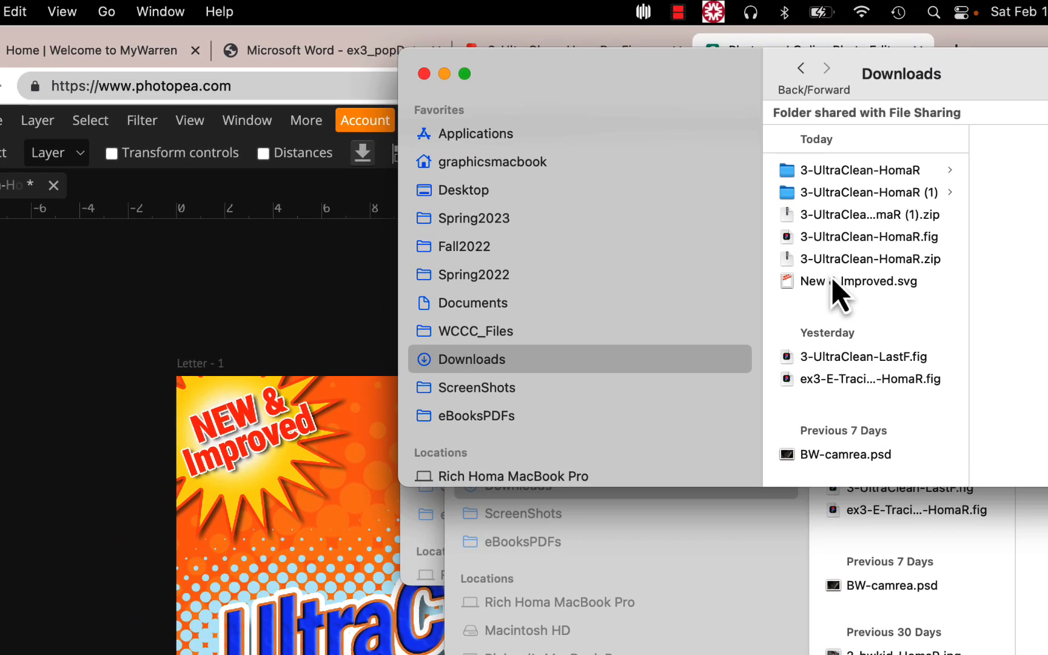
pyautogui.moveTo(832, 280); pyautogui.dragTo(613, 360)
pyautogui.moveTo(375, 527); pyautogui.dragTo(339, 529)
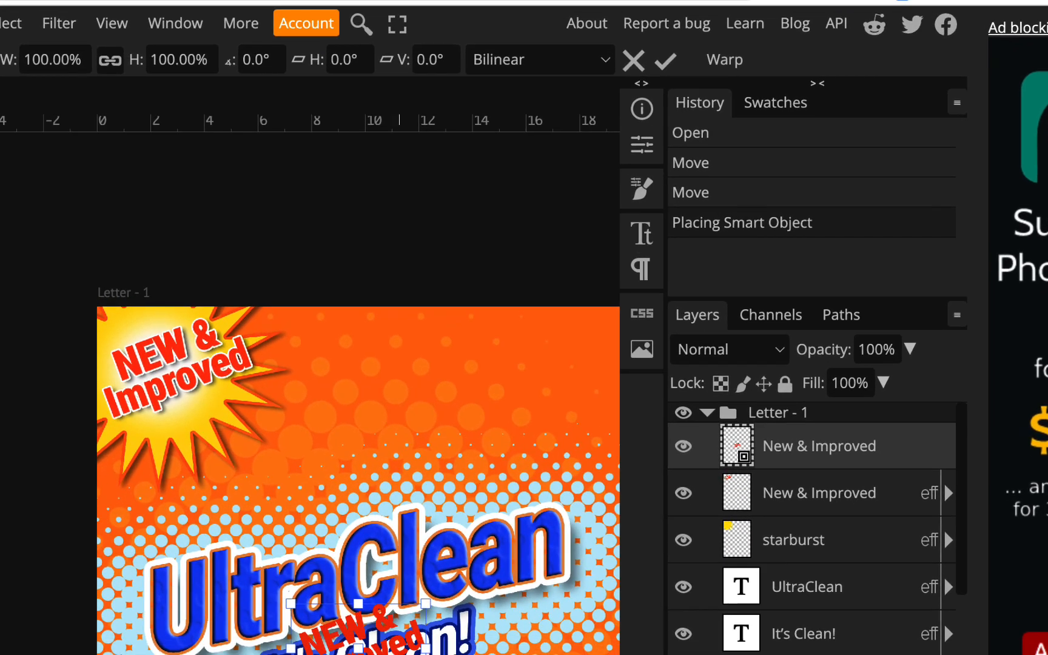
# Move the placed New & Improved artwork onto the orange area beside the starburst and apply the transform
pyautogui.scroll(-3, 743, 583)
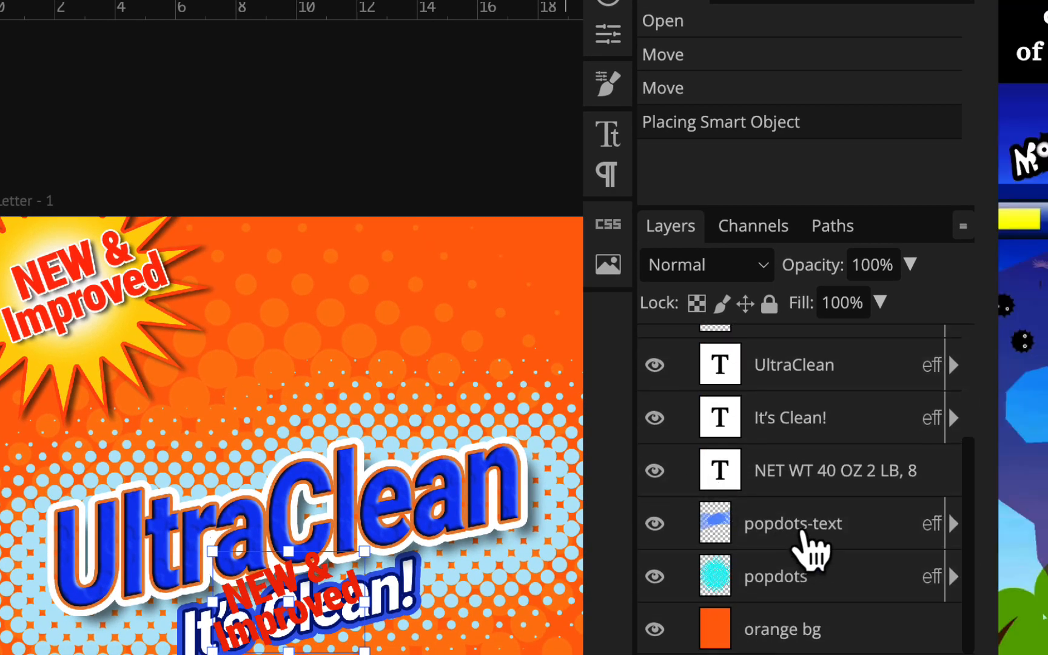
pyautogui.scroll(3, 811, 546)
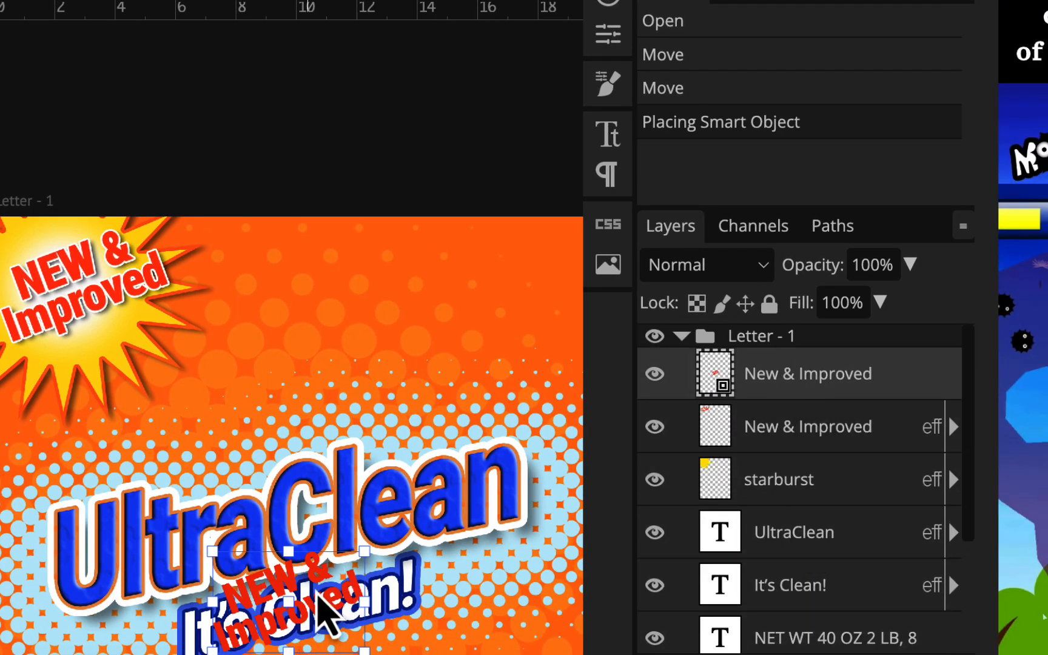
pyautogui.moveTo(321, 580); pyautogui.dragTo(312, 270)
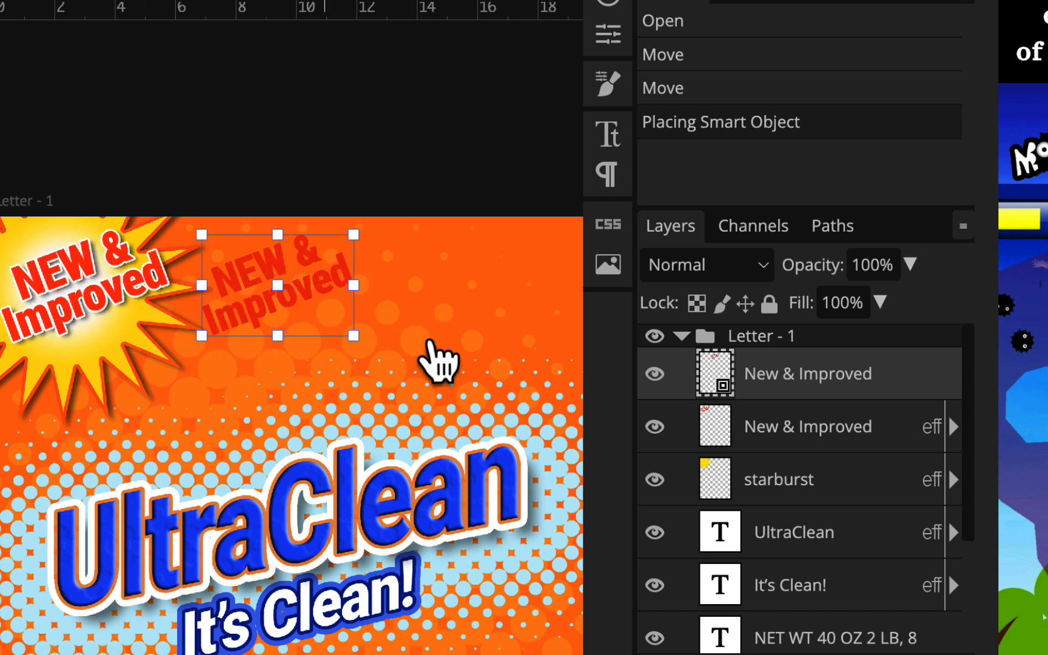
pyautogui.scroll(5, 312, 312)
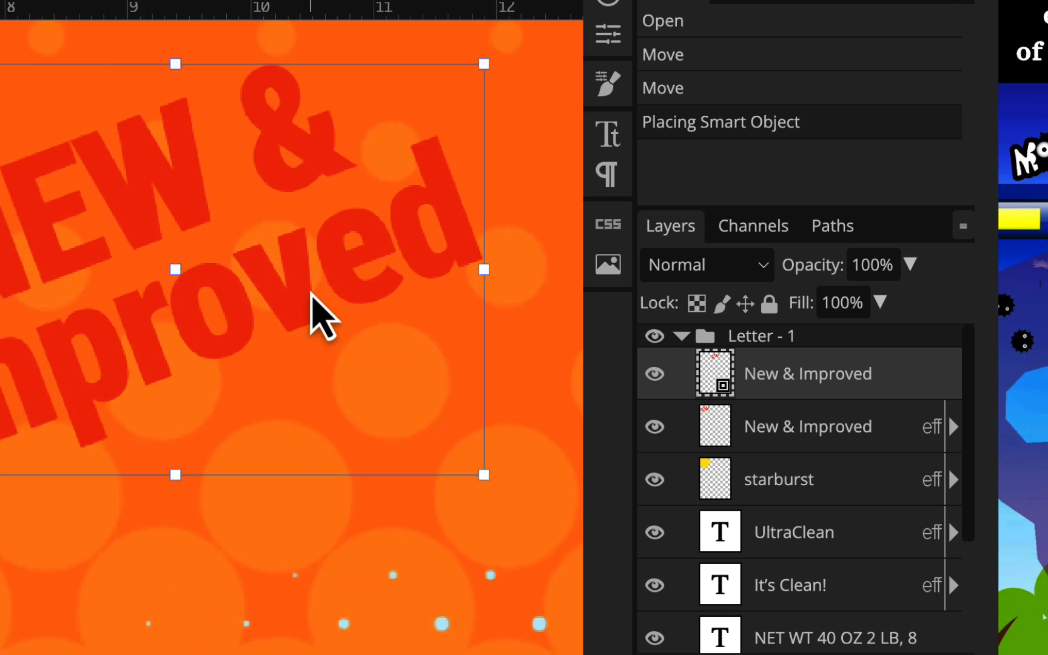
pyautogui.scroll(-4, 321, 312)
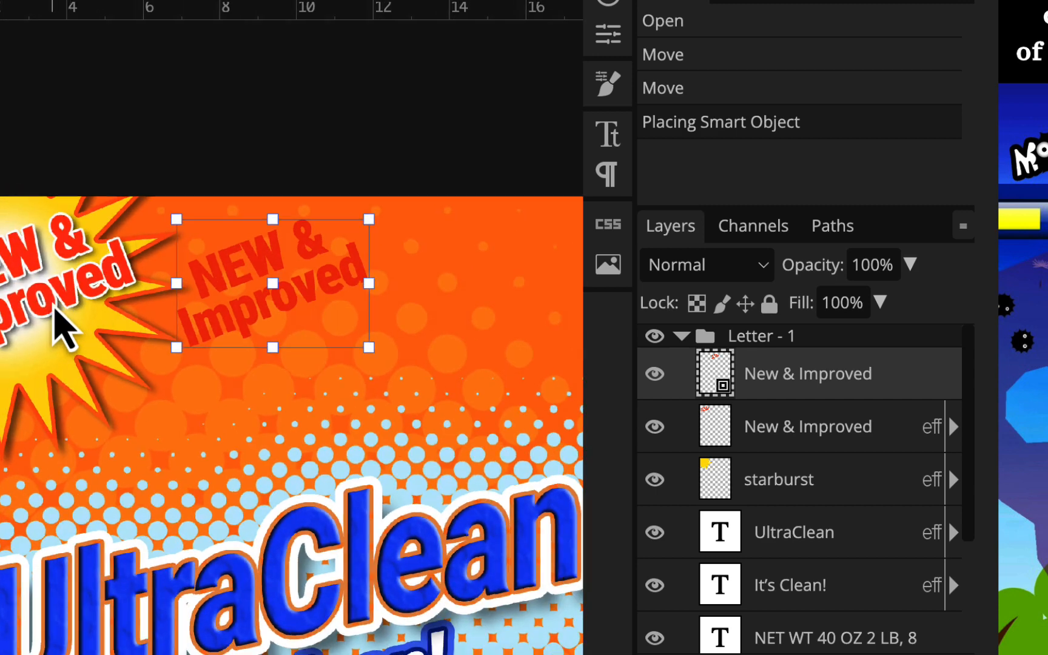
pyautogui.scroll(3, 57, 323)
pyautogui.scroll(-3, 60, 325)
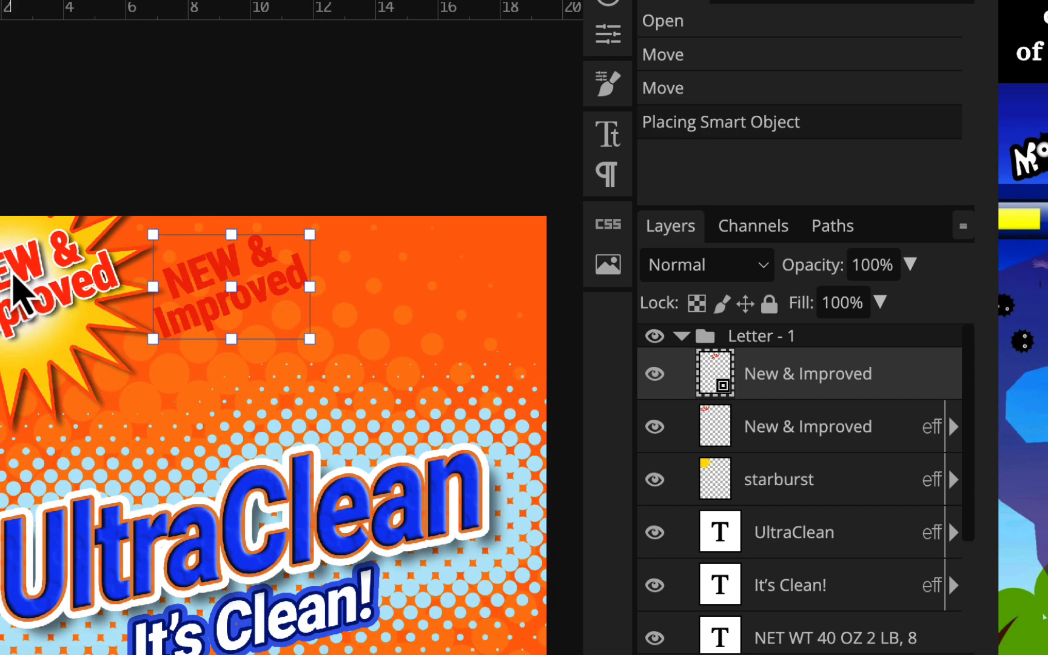
pyautogui.press('Return')
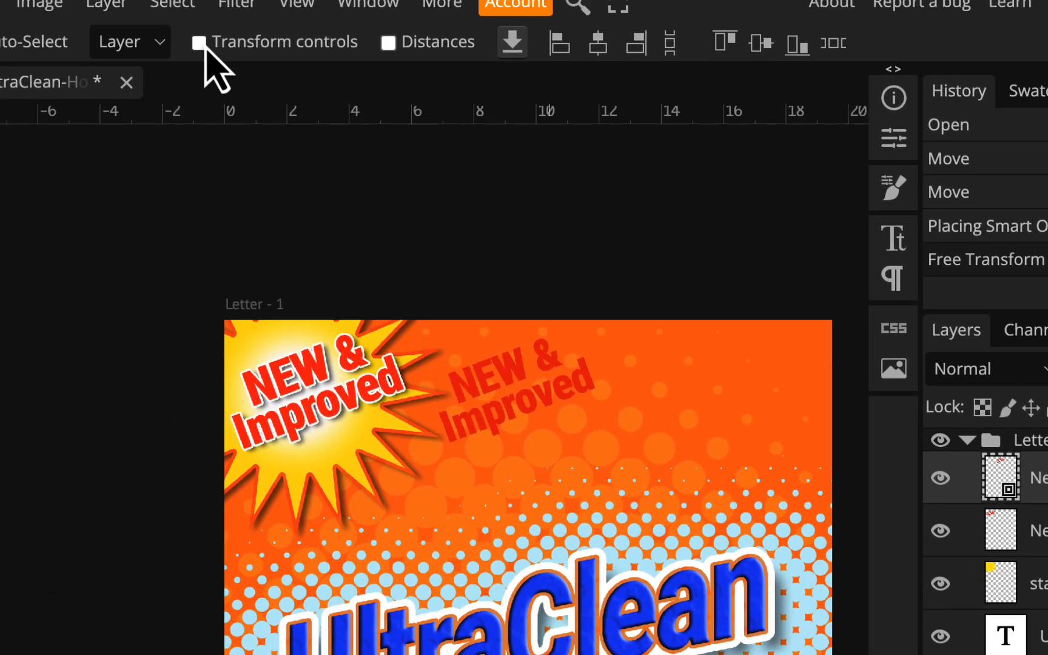
# Enable Auto-Select and Transform controls for the Move tool and select the placed New & Improved smart object on the canvas
pyautogui.click(334, 92)
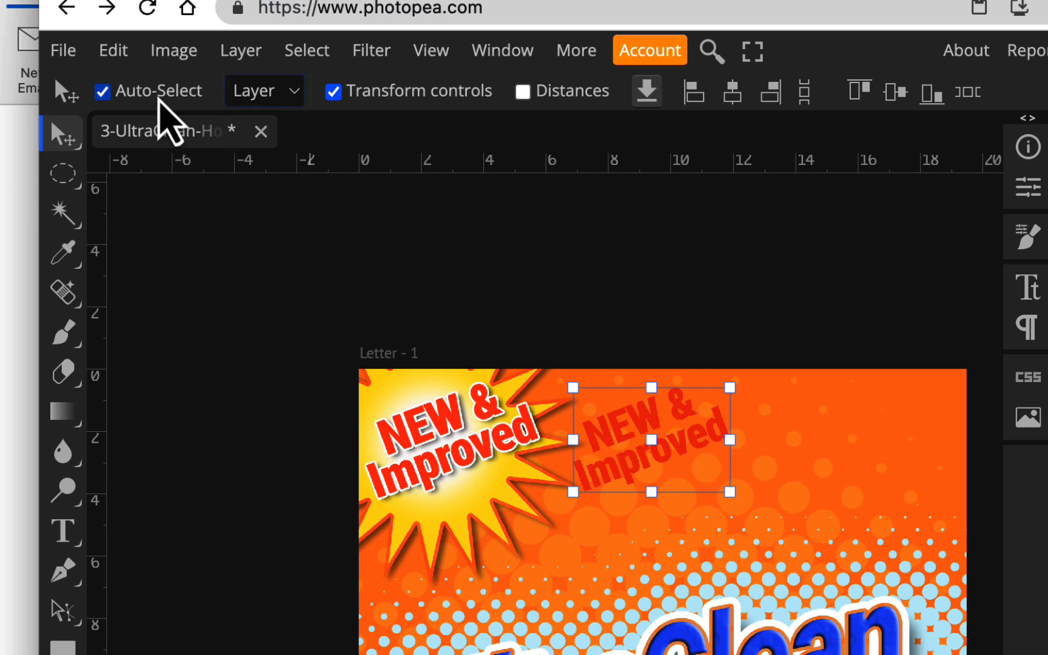
pyautogui.click(477, 448)
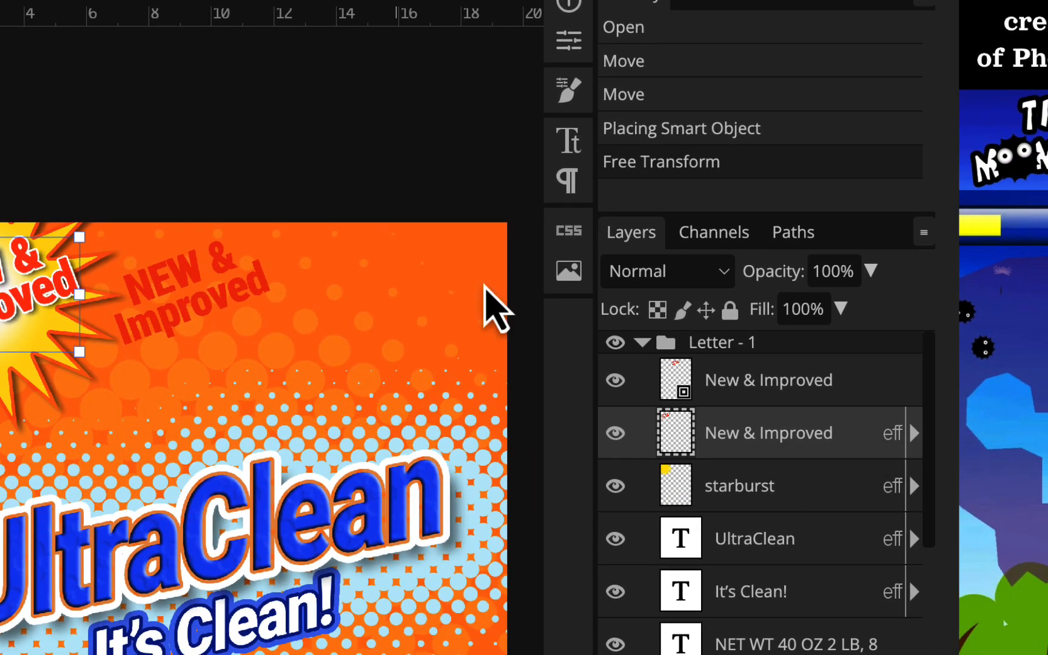
pyautogui.click(162, 285)
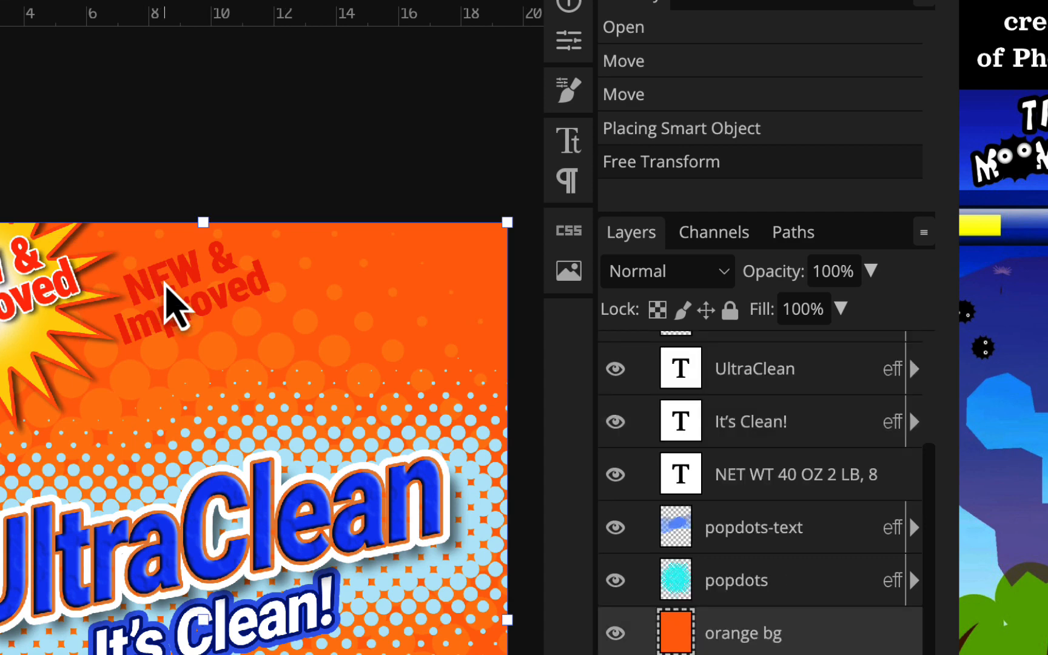
pyautogui.click(322, 148)
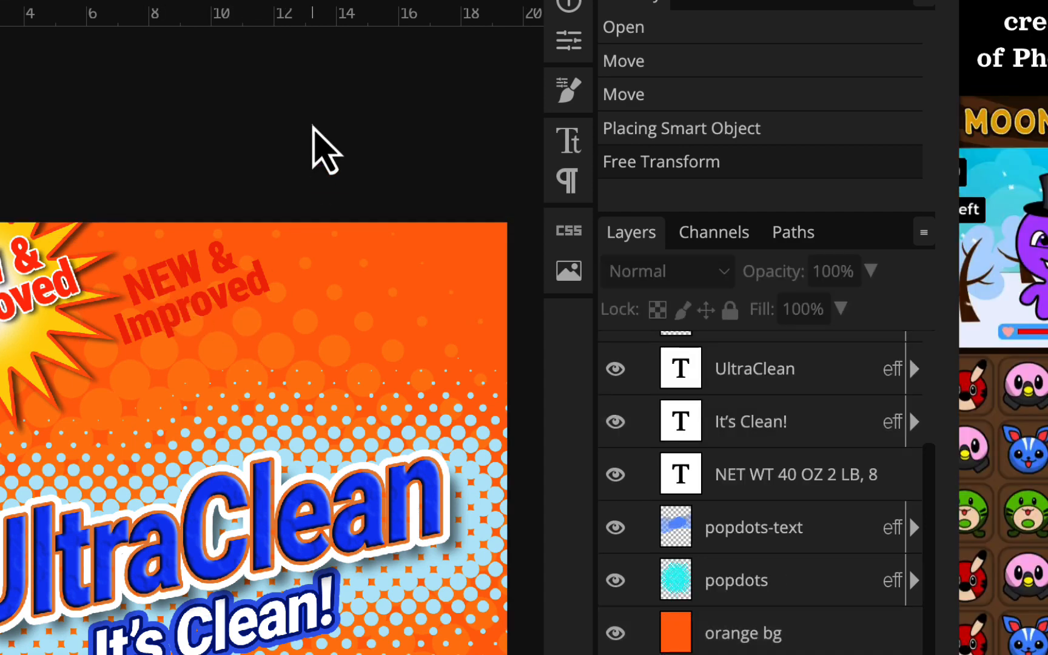
pyautogui.click(254, 321)
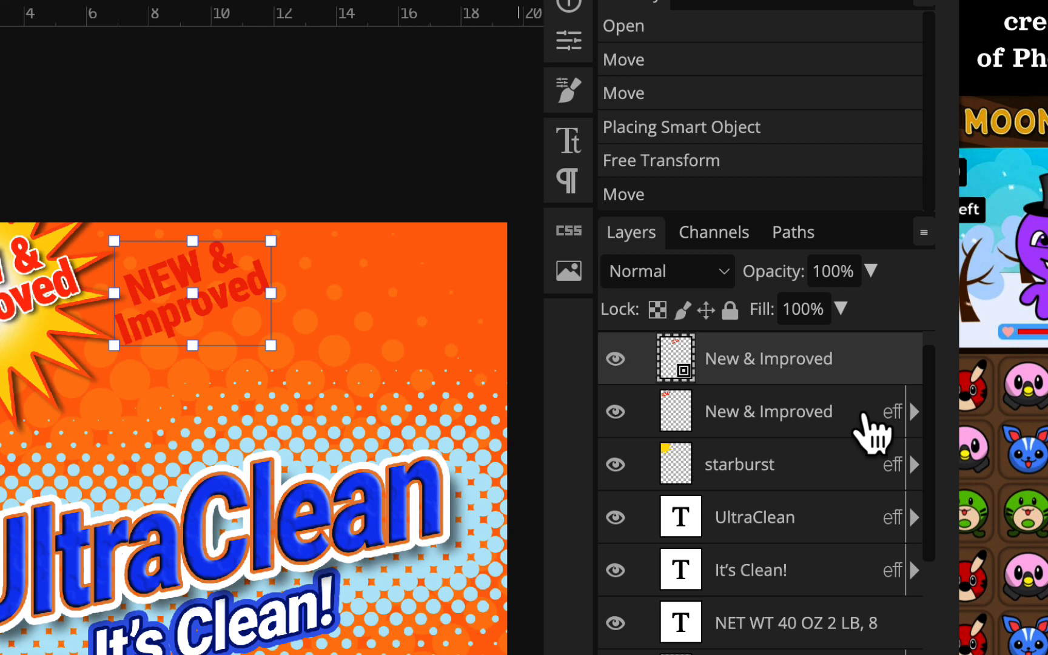
# Copy the layer style from the original New & Improved layer onto the New & Improved smart object, and deselect it
pyautogui.rightClick(864, 417)
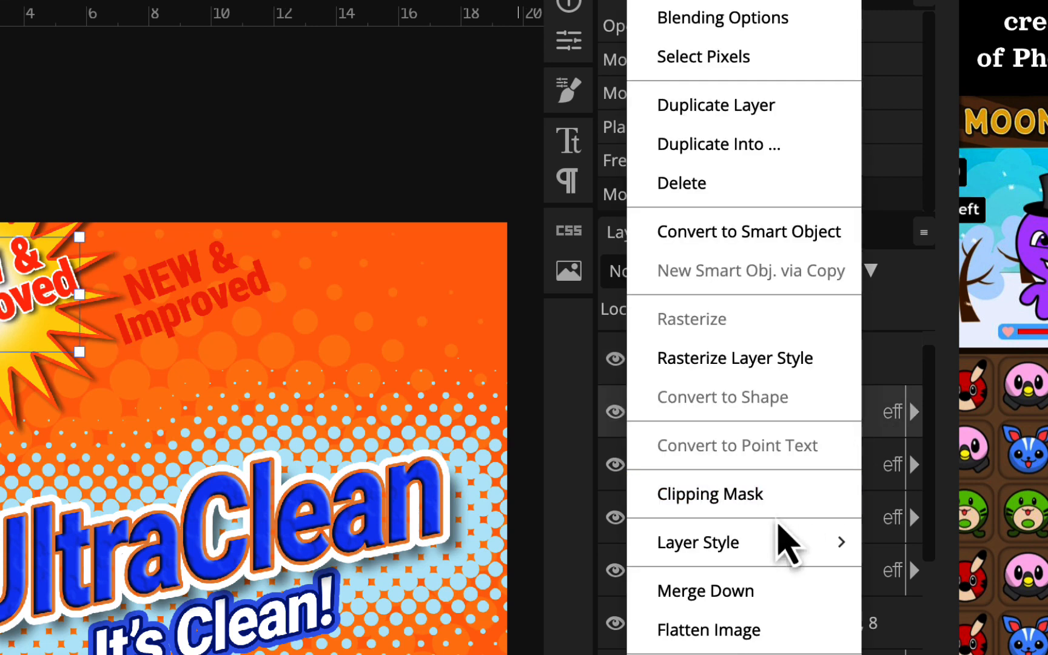
pyautogui.moveTo(778, 526)
pyautogui.click(833, 545)
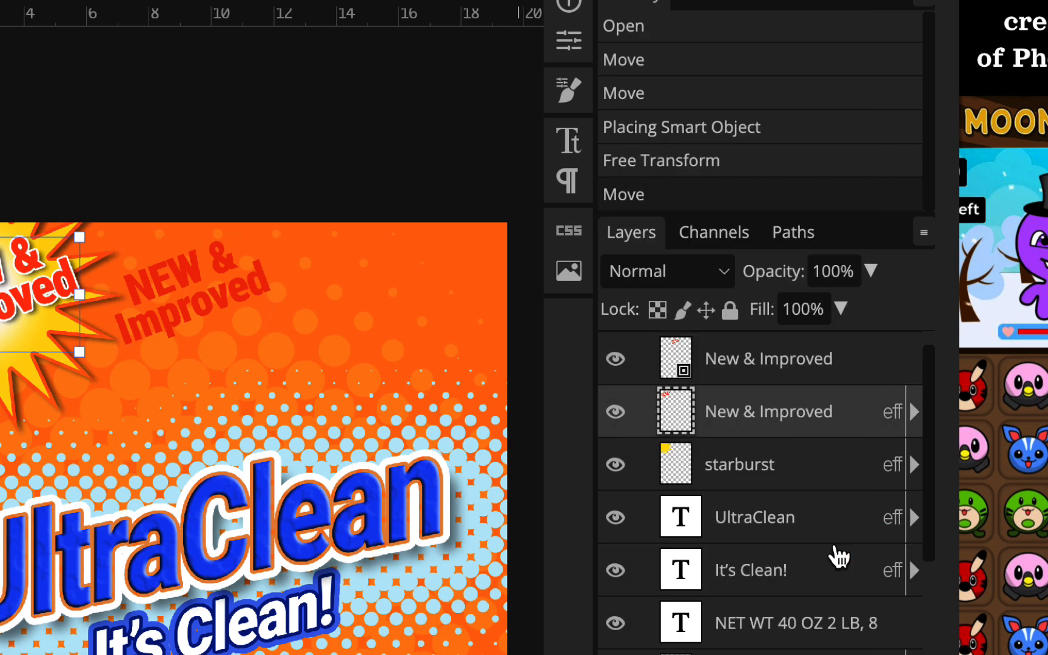
pyautogui.click(795, 370)
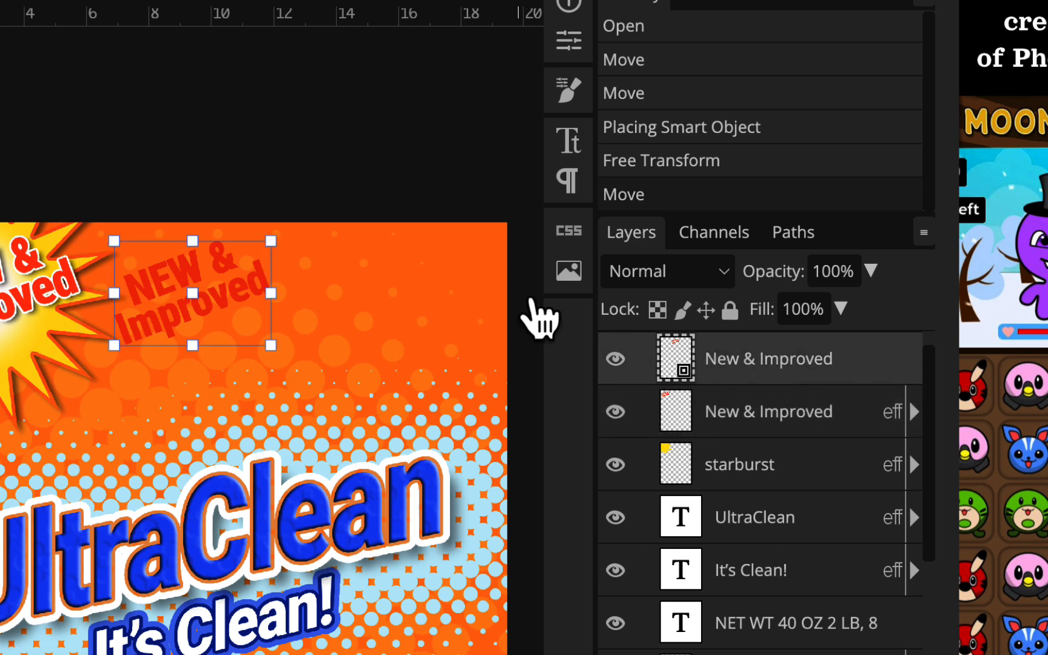
pyautogui.rightClick(711, 361)
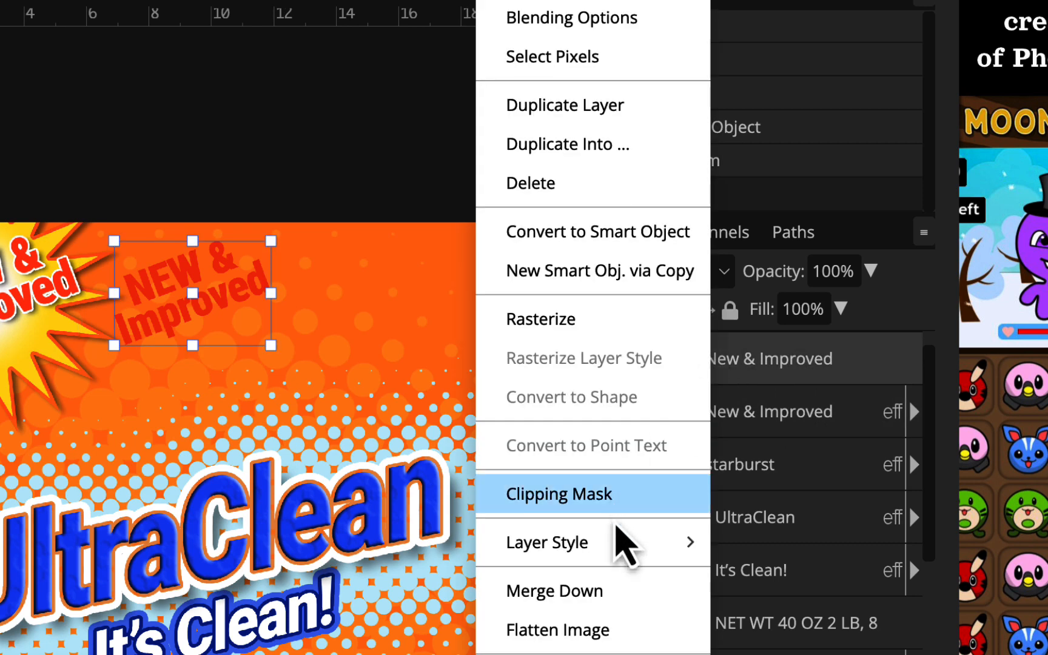
pyautogui.moveTo(627, 548)
pyautogui.click(788, 586)
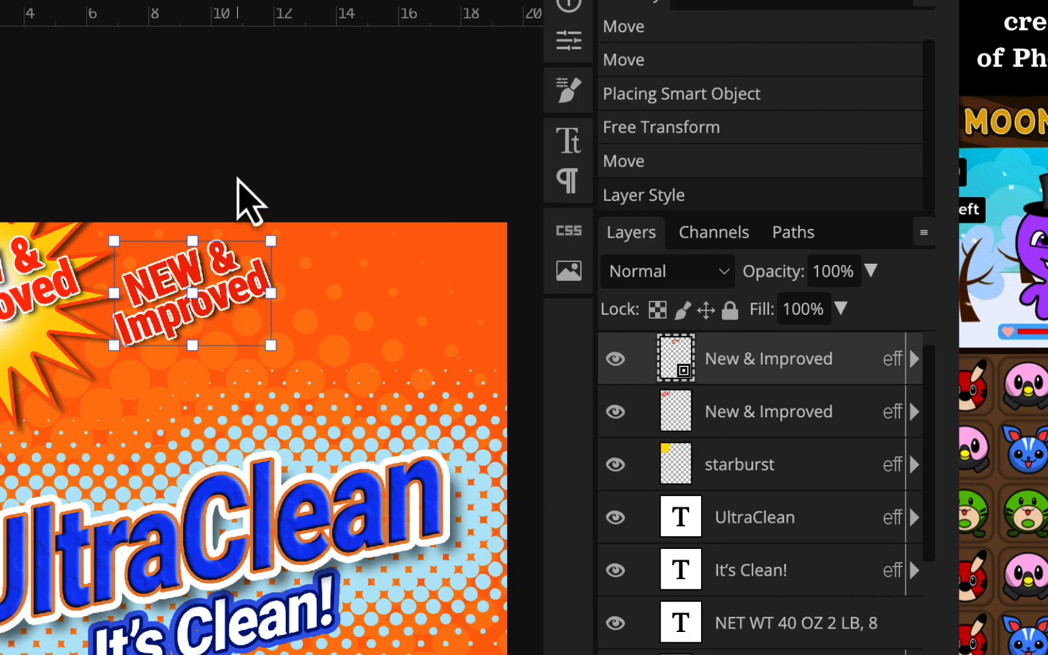
pyautogui.click(248, 201)
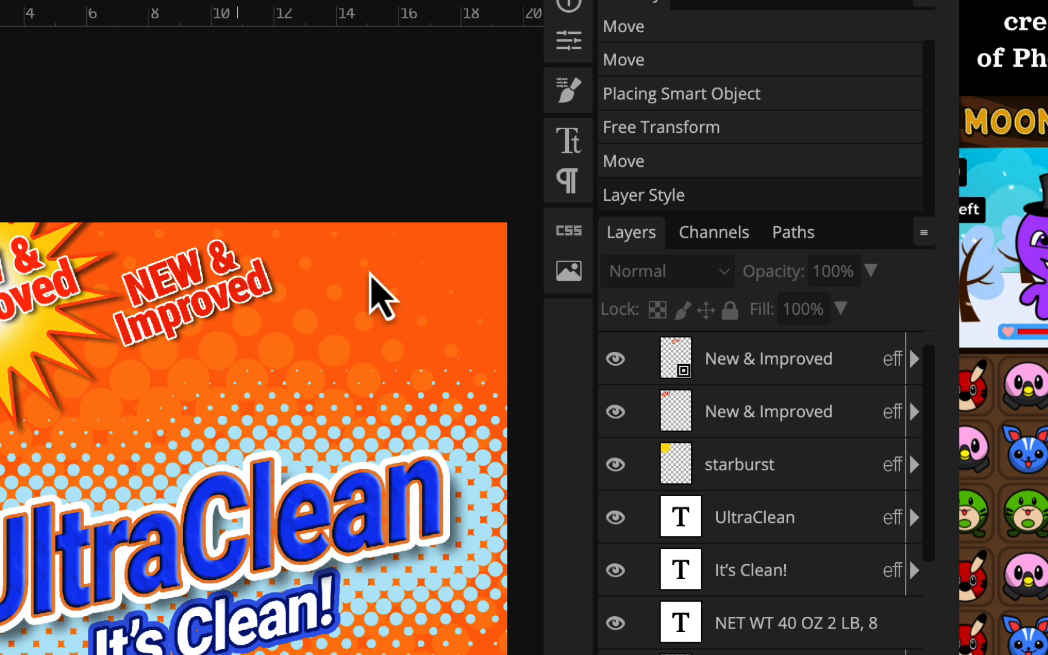
# Delete the original New & Improved layer and move the styled smart object onto the centre of the starburst
pyautogui.click(792, 416)
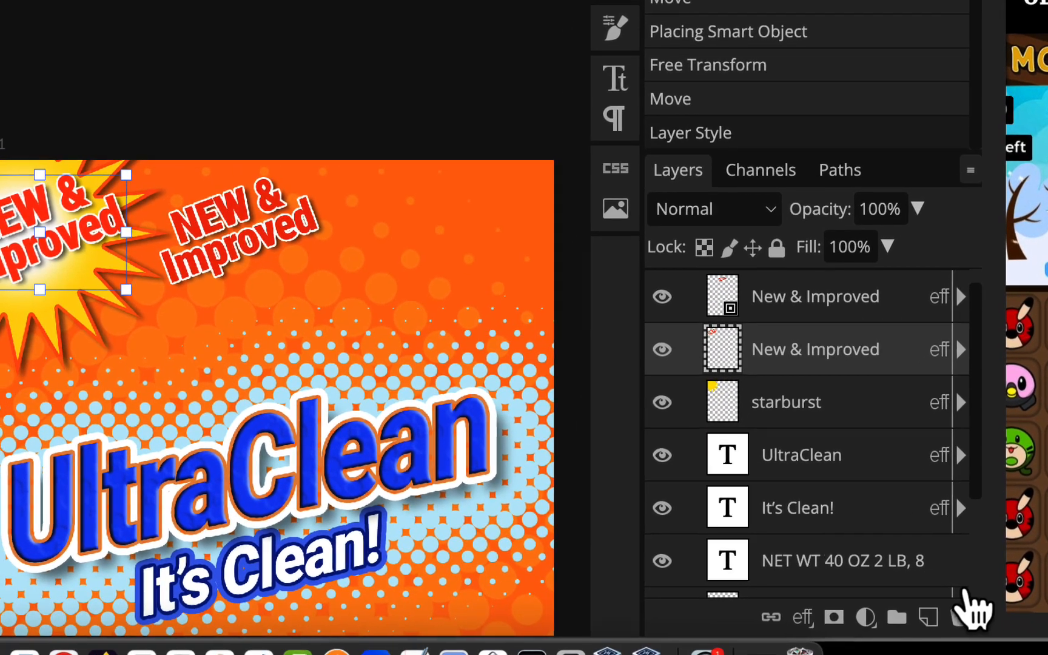
pyautogui.click(961, 614)
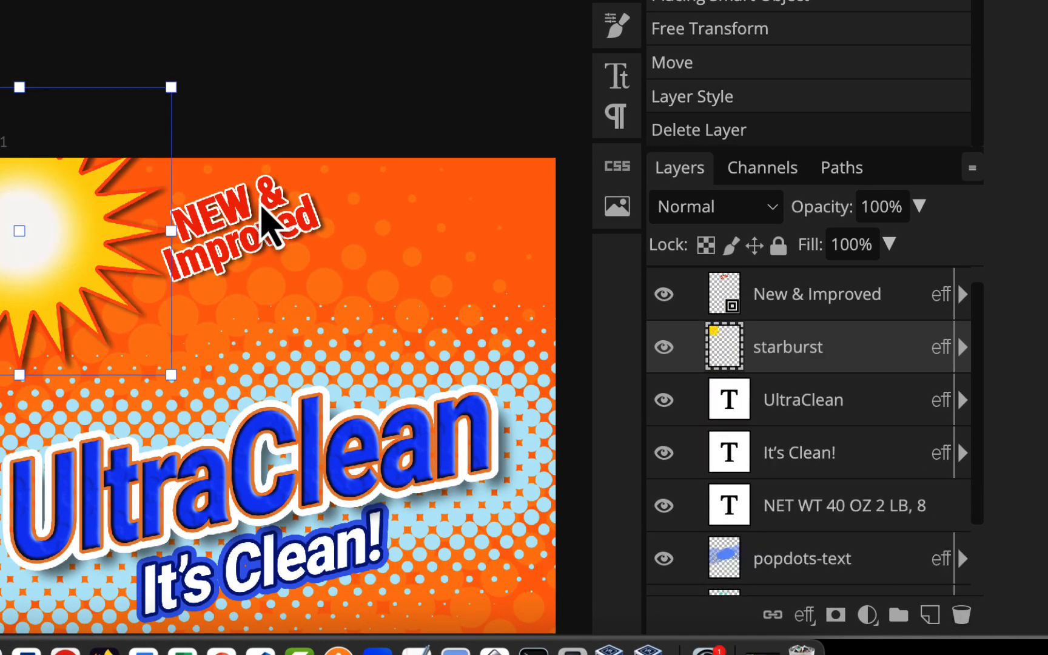
pyautogui.moveTo(268, 238); pyautogui.dragTo(107, 241)
pyautogui.moveTo(128, 204); pyautogui.dragTo(90, 194)
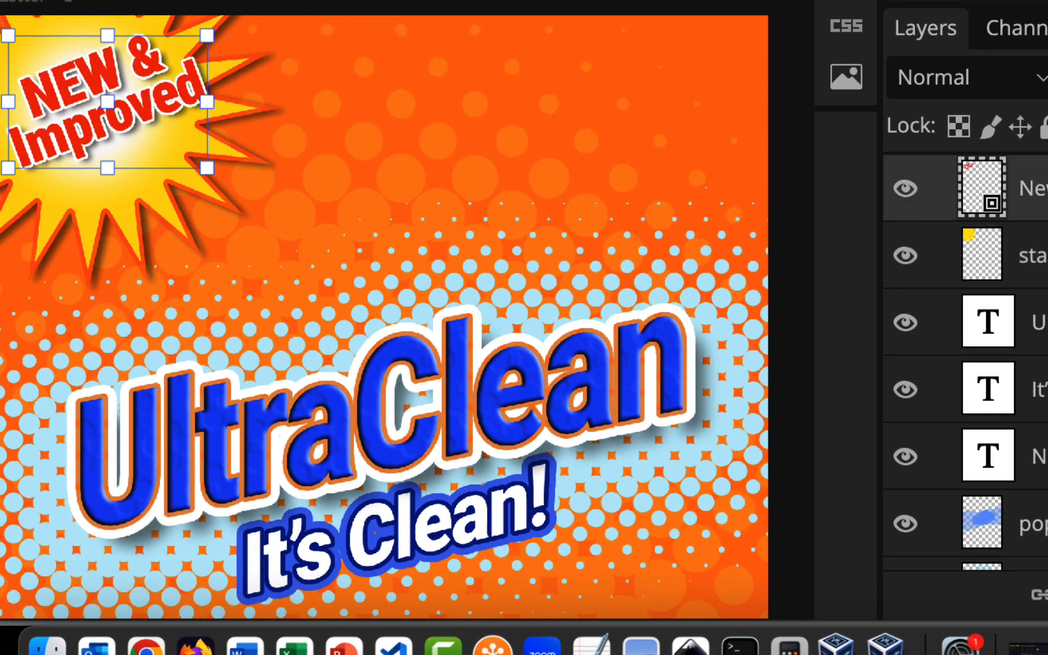
# Move the starburst slightly upward behind the New & Improved lettering and deselect it
pyautogui.click(153, 118)
pyautogui.moveTo(153, 118); pyautogui.dragTo(151, 94)
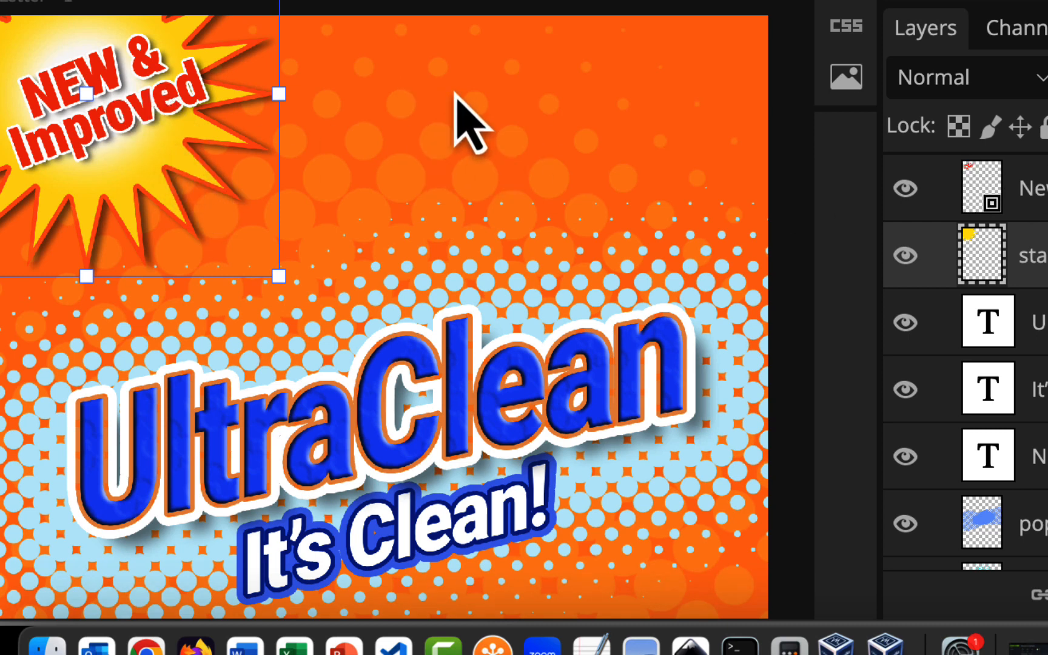
pyautogui.click(88, 4)
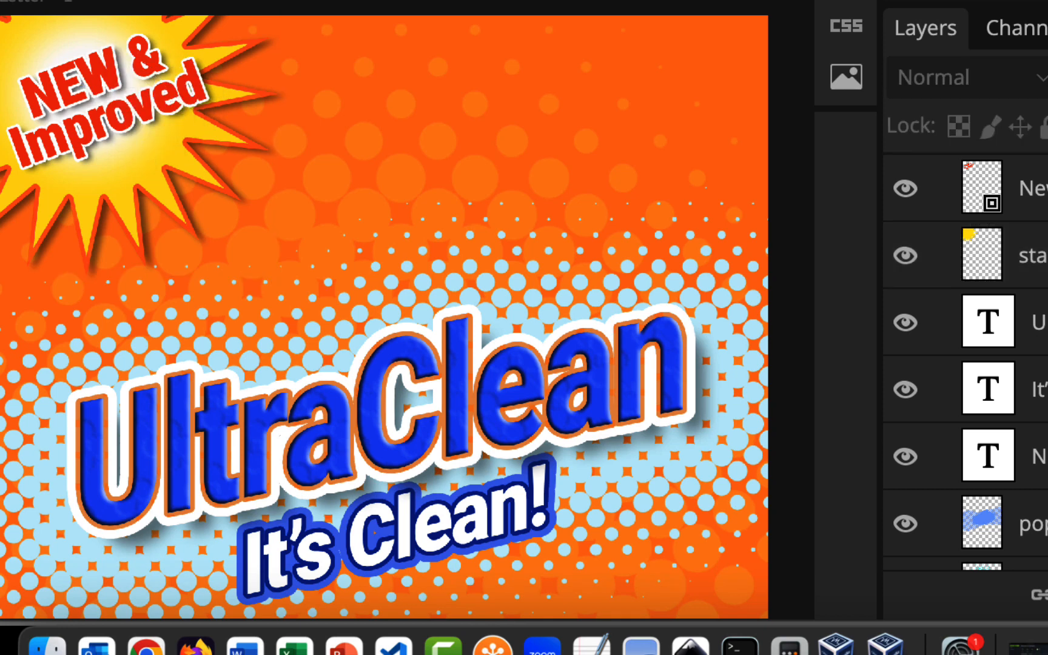
# Switch back to Figma and review the recently used plugins, including Really Flatten Vectors, with the New & Improved vector selected
pyautogui.click(305, 54)
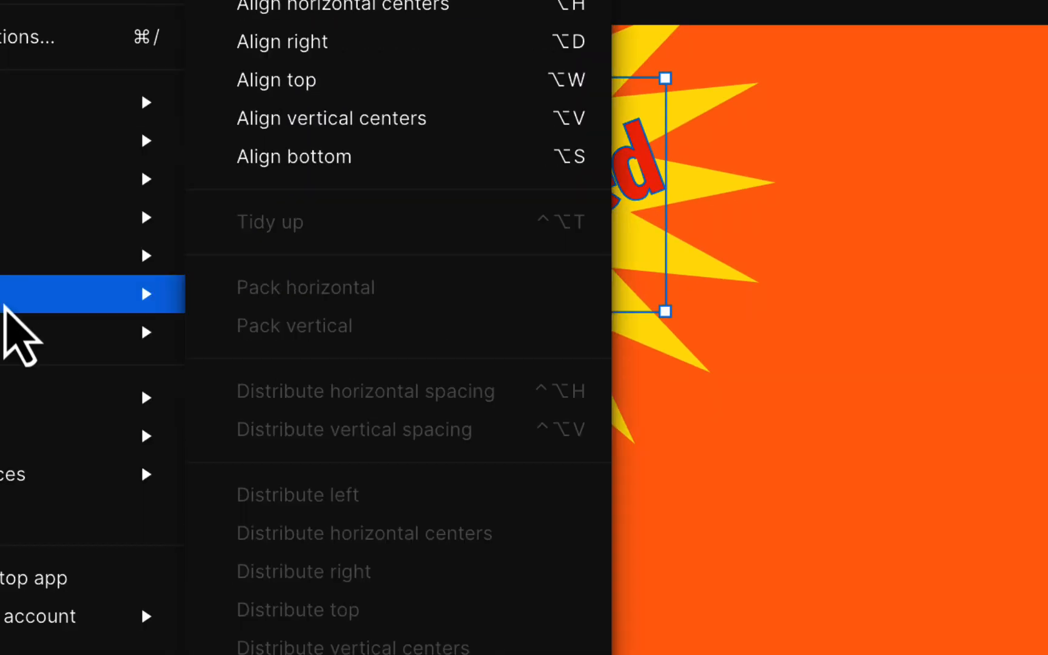
pyautogui.moveTo(9, 403)
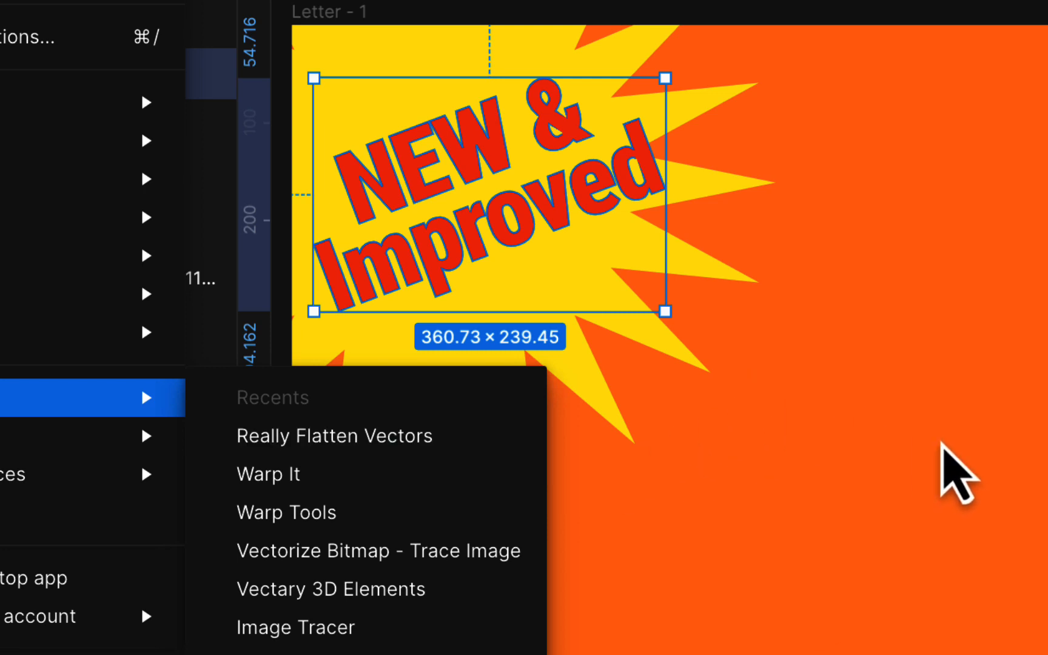
pyautogui.click(868, 1)
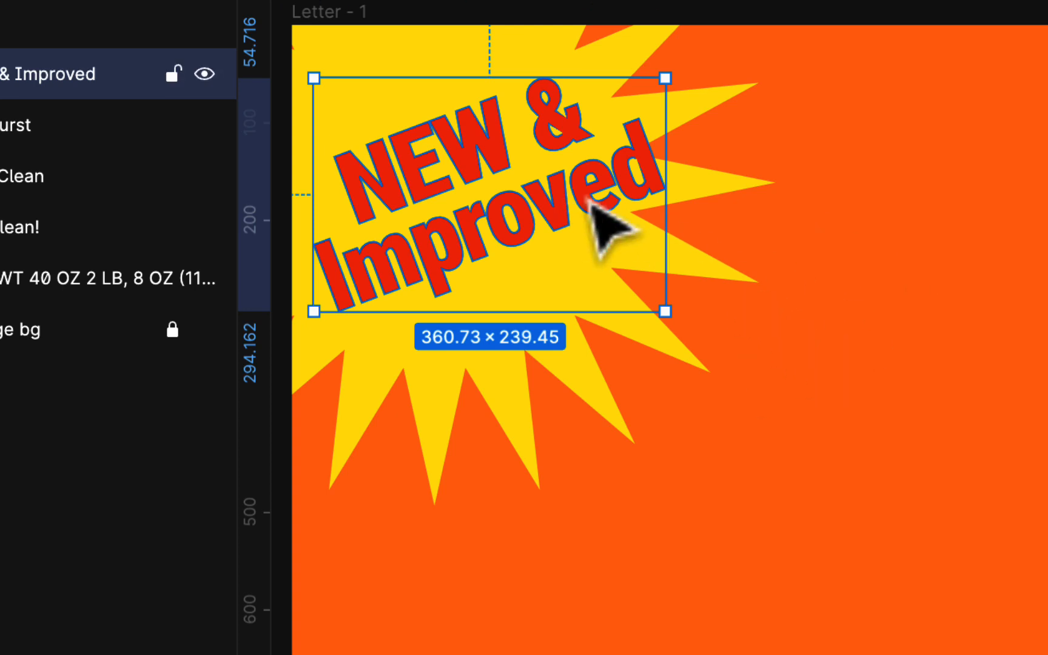
pyautogui.scroll(-3, 864, 321)
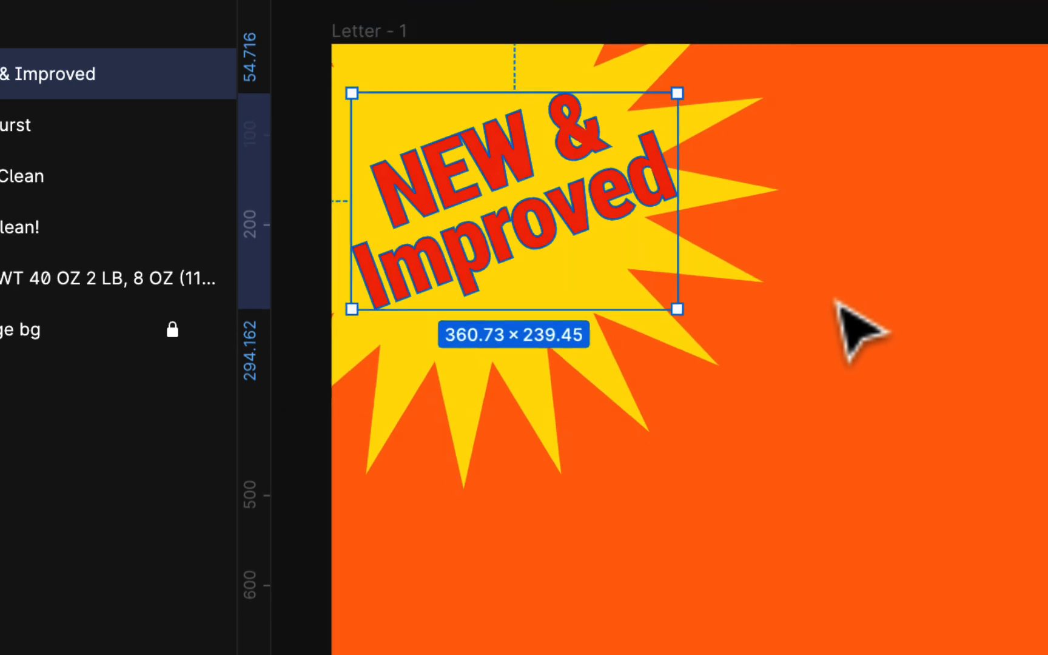